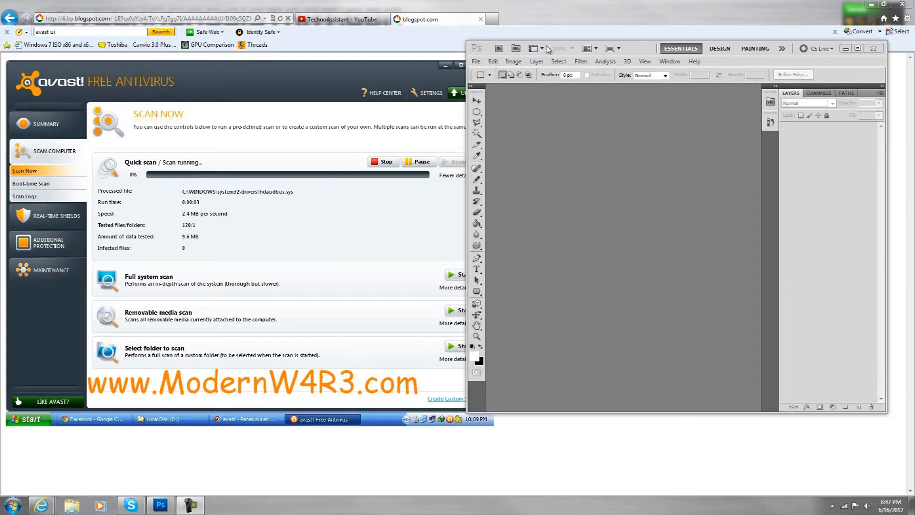
- Move the Photoshop window beside the avast reference image so the reference stays largely in view
drag(647, 51, 691, 116)
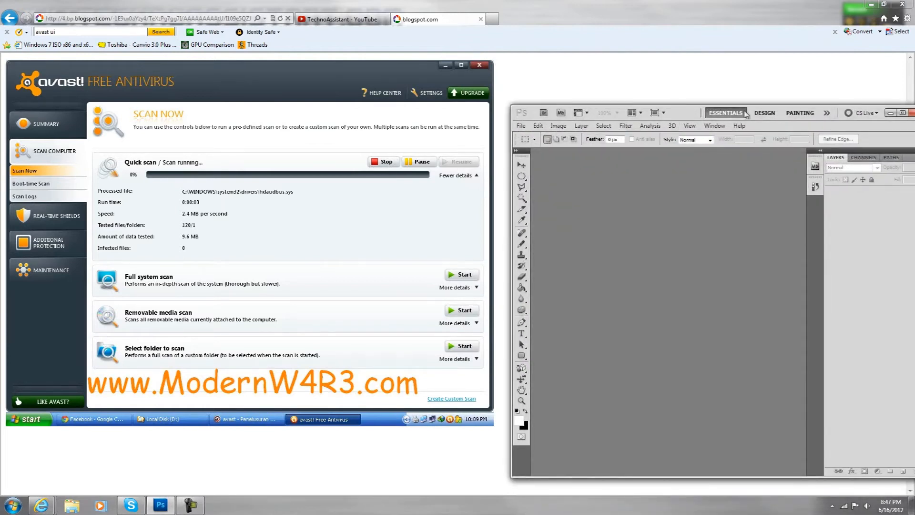
drag(686, 116, 627, 74)
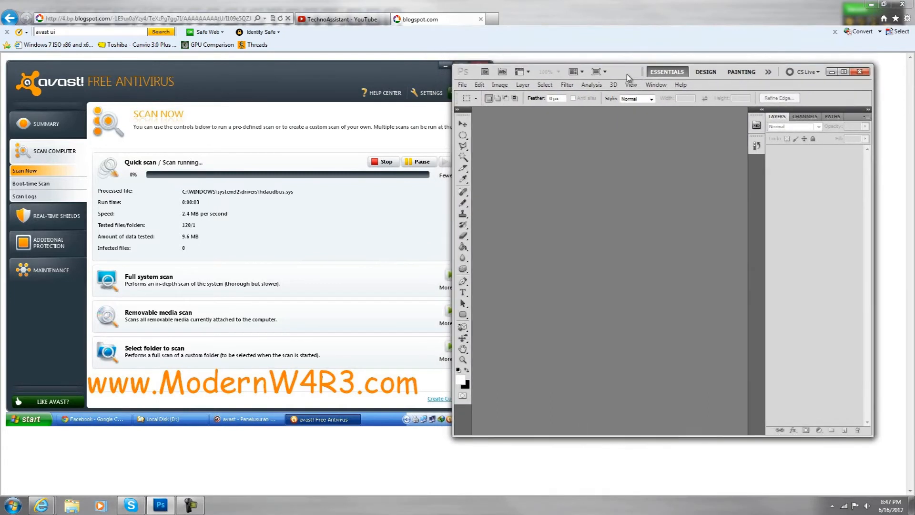
click(631, 86)
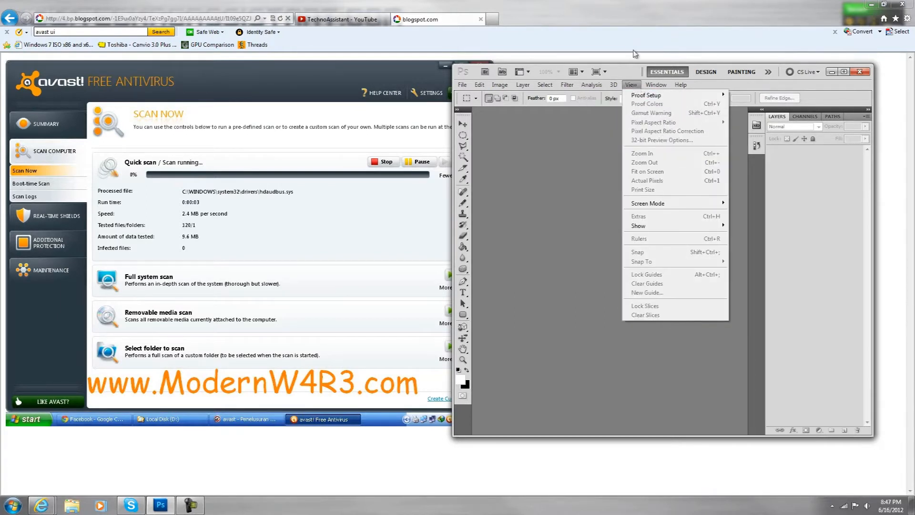
click(632, 68)
- Create a new document 500 pixels wide and 500 pixels high with a white background
click(462, 86)
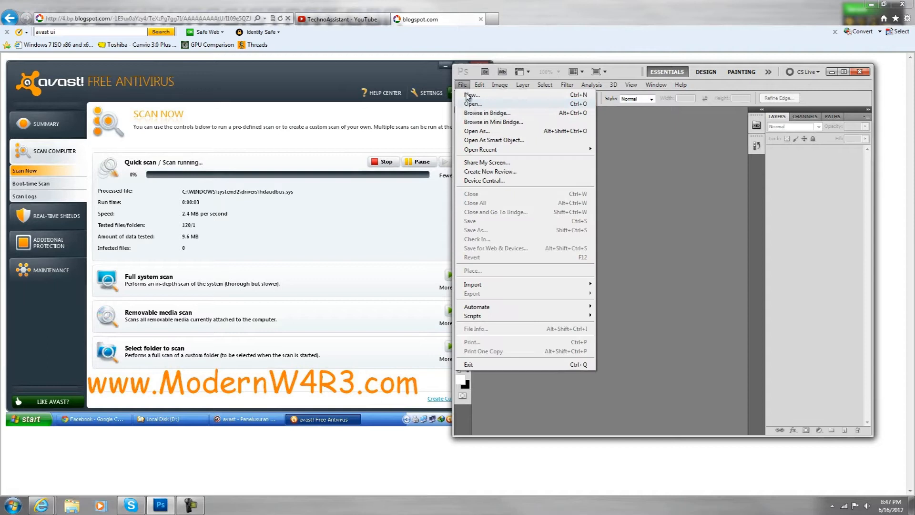
click(477, 94)
drag(442, 119, 631, 133)
drag(625, 190, 375, 209)
key(BackSpace)
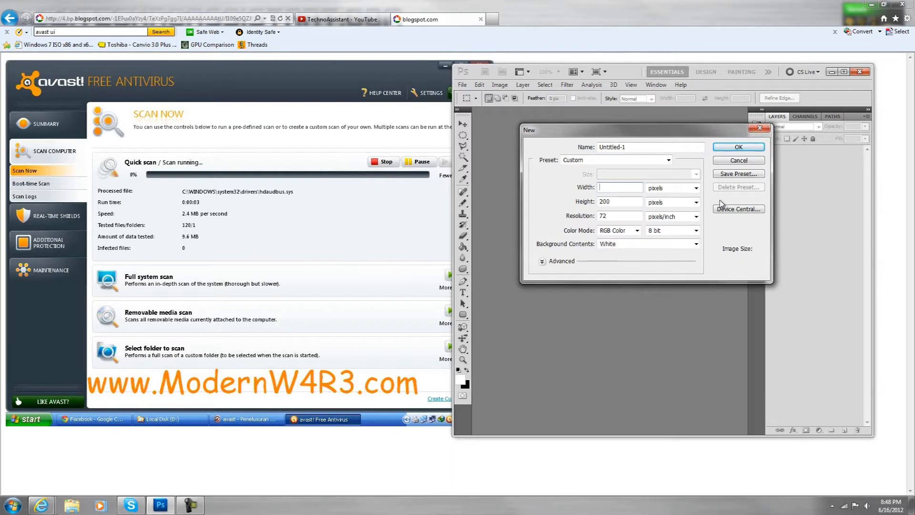
text(00)
key(Tab)
key(Tab)
key(BackSpace)
key(Return)
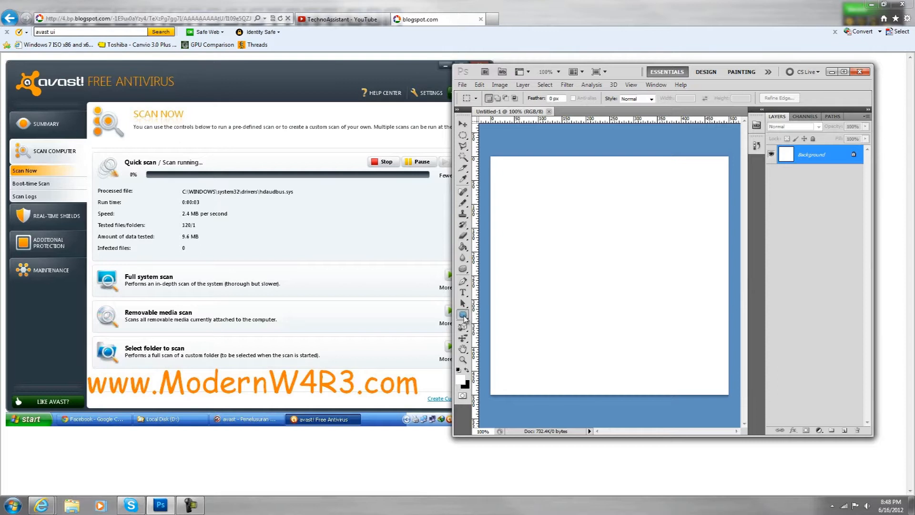
- Draw a horizontal rounded rectangle with a 10 px corner radius, about 150 px wide, near the canvas's upper-left area
click(463, 316)
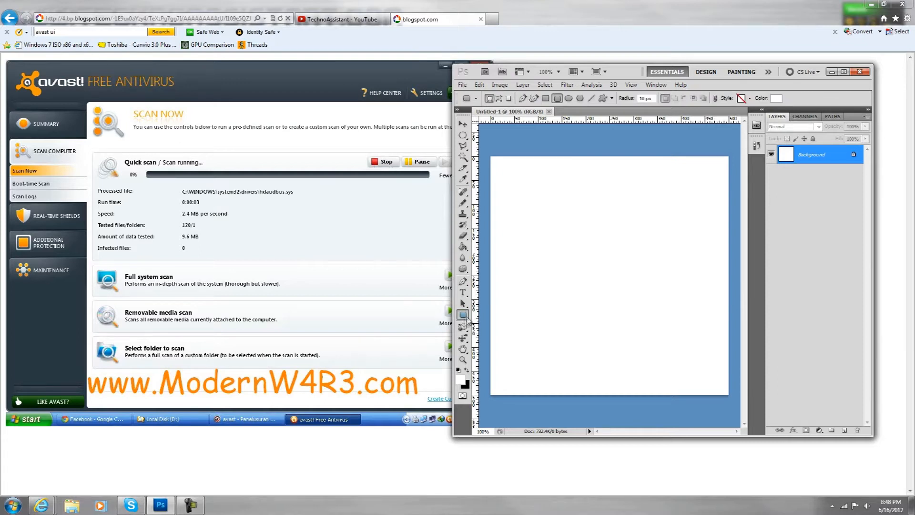
right_click(462, 317)
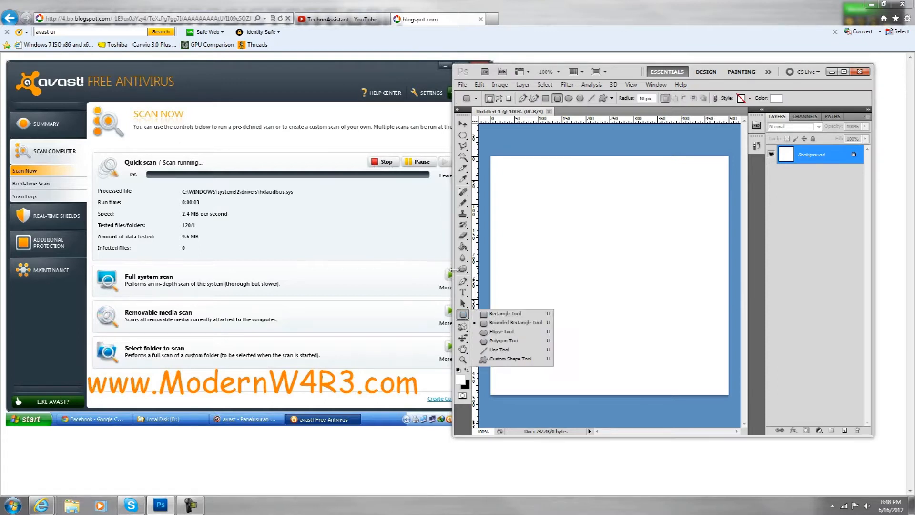
click(500, 325)
drag(510, 204, 582, 223)
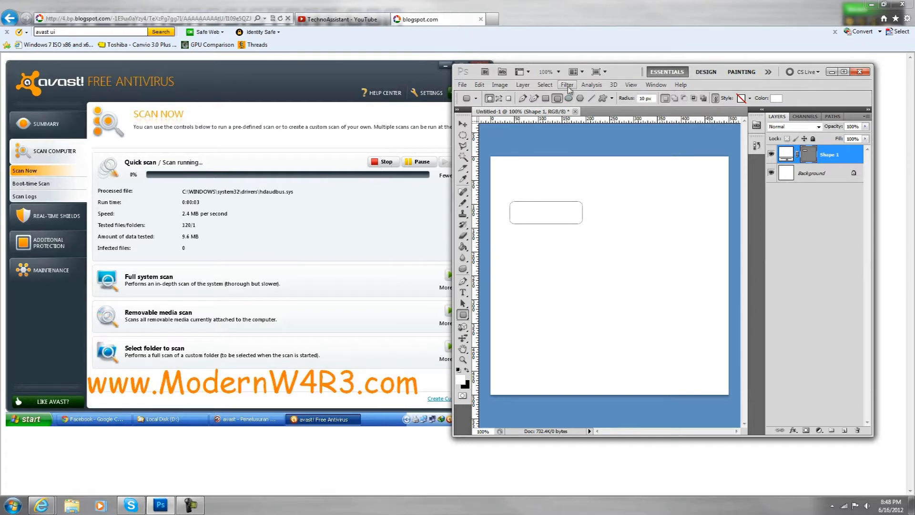
- Add a Gradient Overlay layer style to the rounded rectangle and open its gradient for editing
click(523, 85)
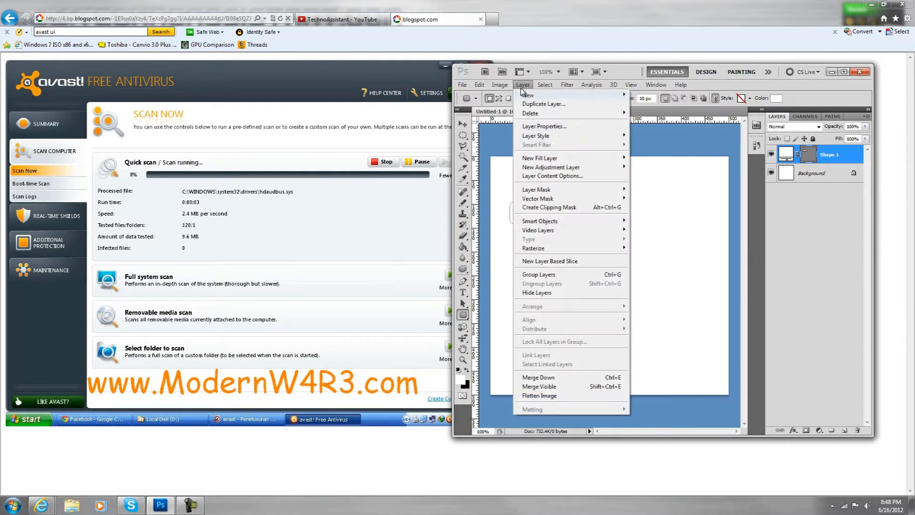
mouse_move(600, 137)
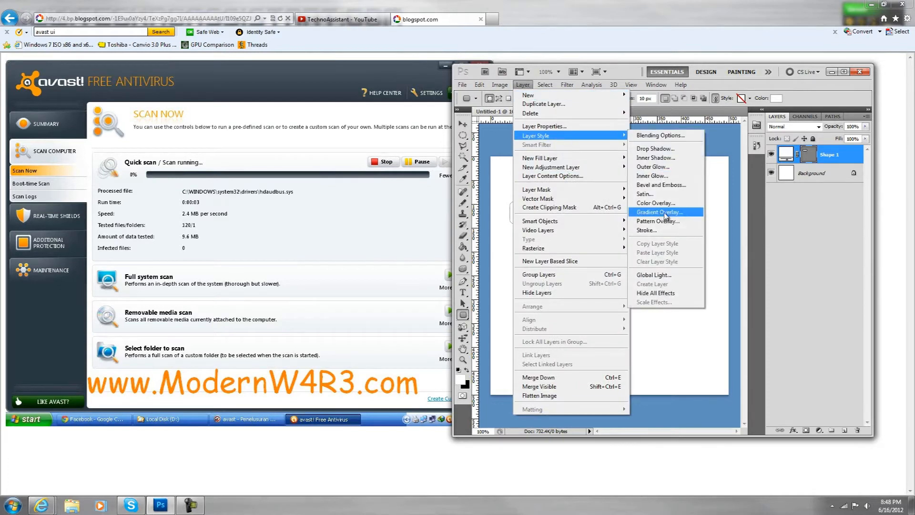
click(666, 216)
drag(646, 168, 742, 127)
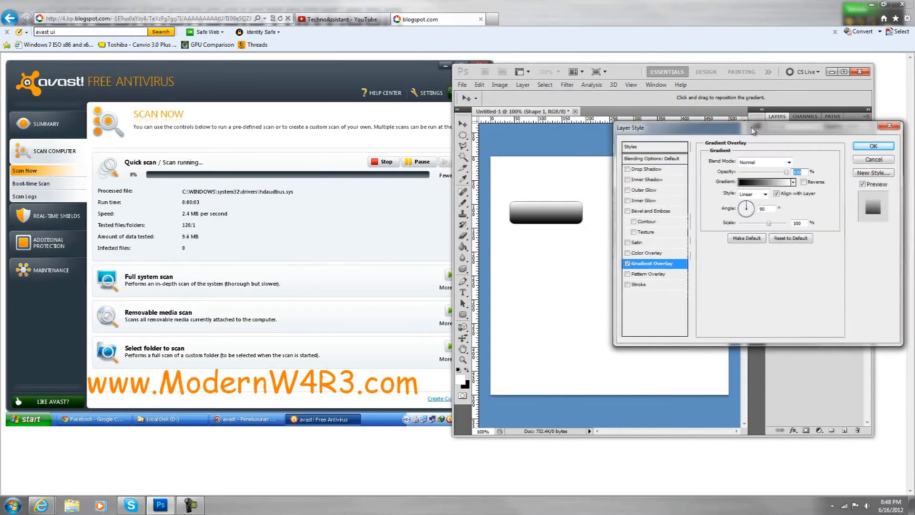
click(780, 191)
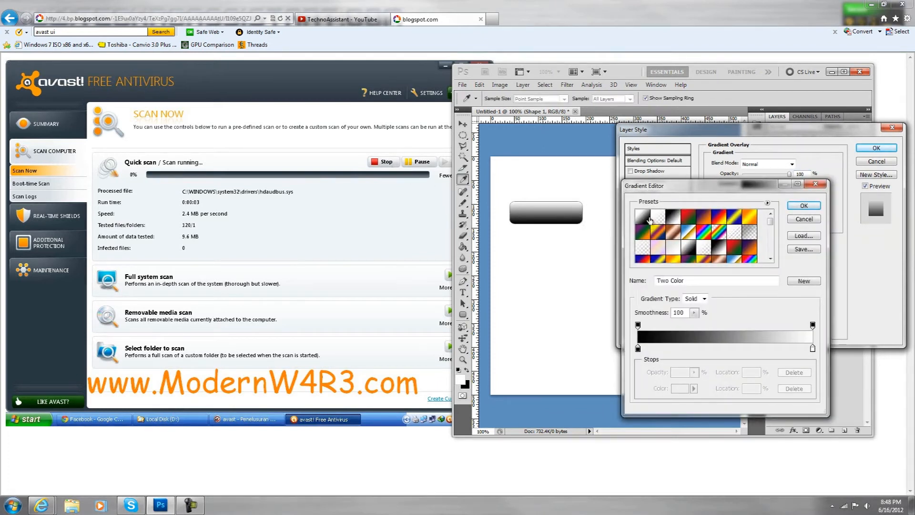
- Set the gradient's start color stop to a light grey of about e5e5e5
double_click(638, 349)
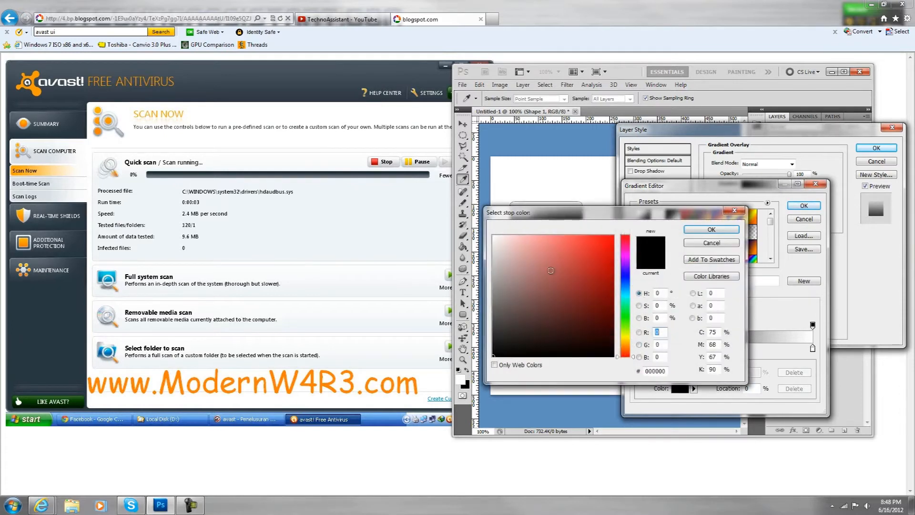
drag(495, 244, 493, 248)
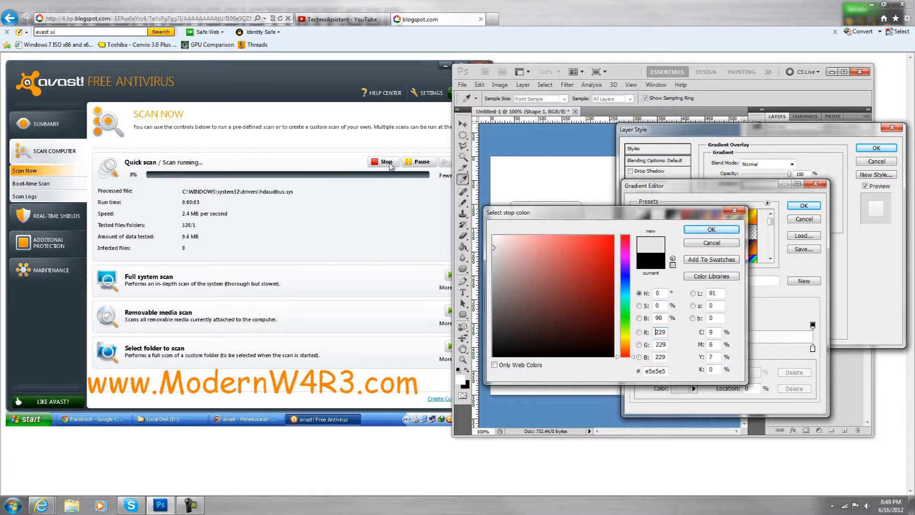
drag(494, 247, 492, 248)
click(711, 229)
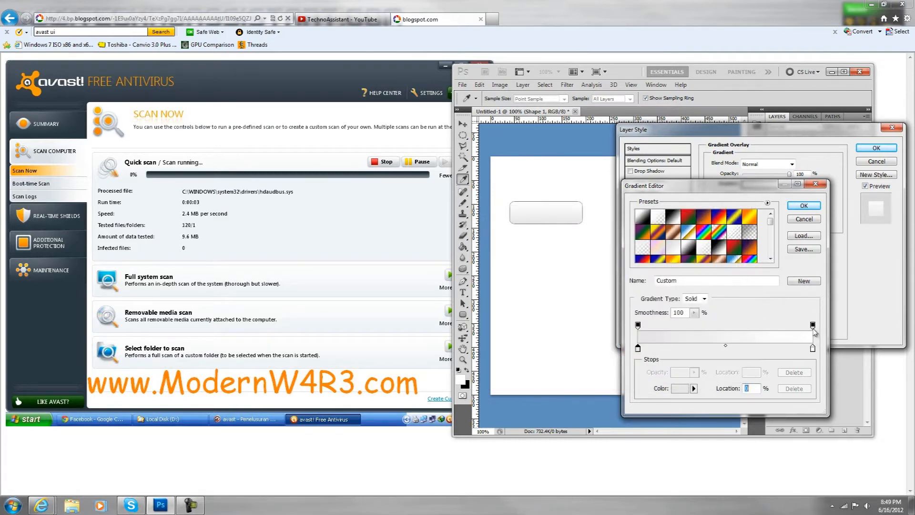
- Set the gradient's end color stop to the grey d2d0d0
double_click(813, 348)
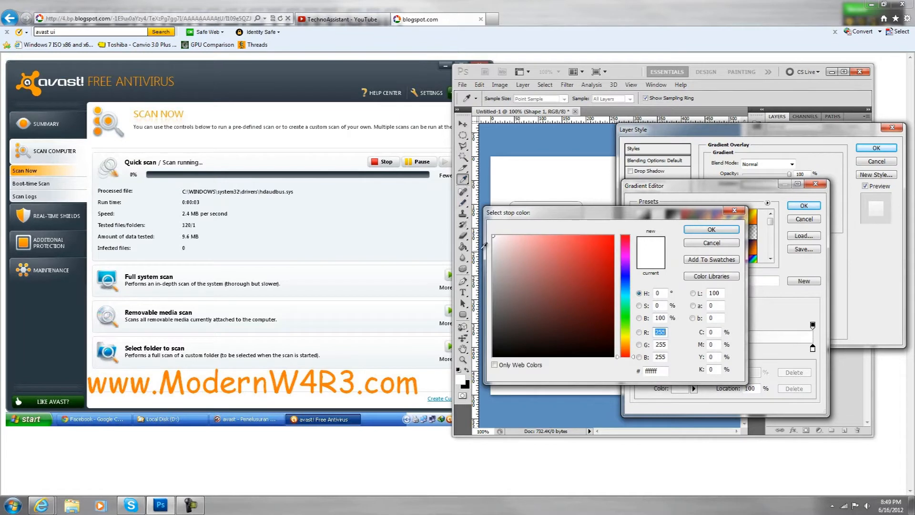
click(494, 257)
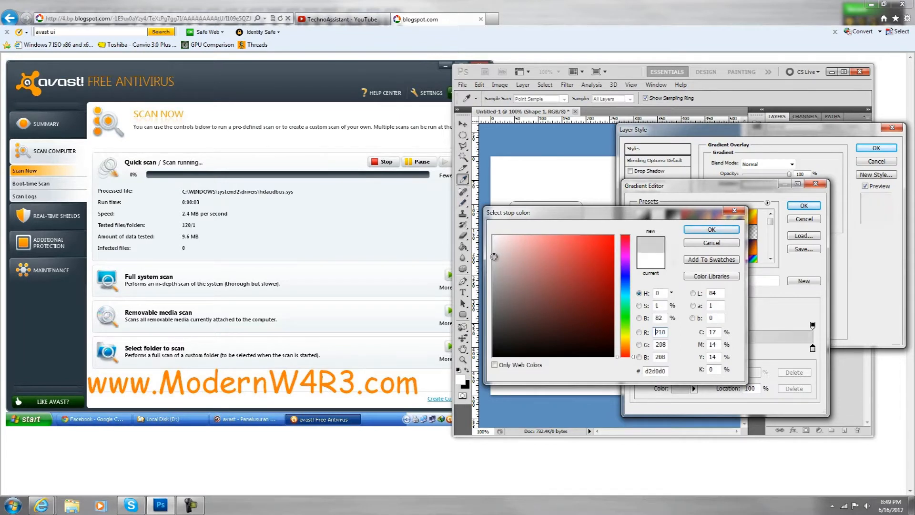
drag(557, 218, 703, 218)
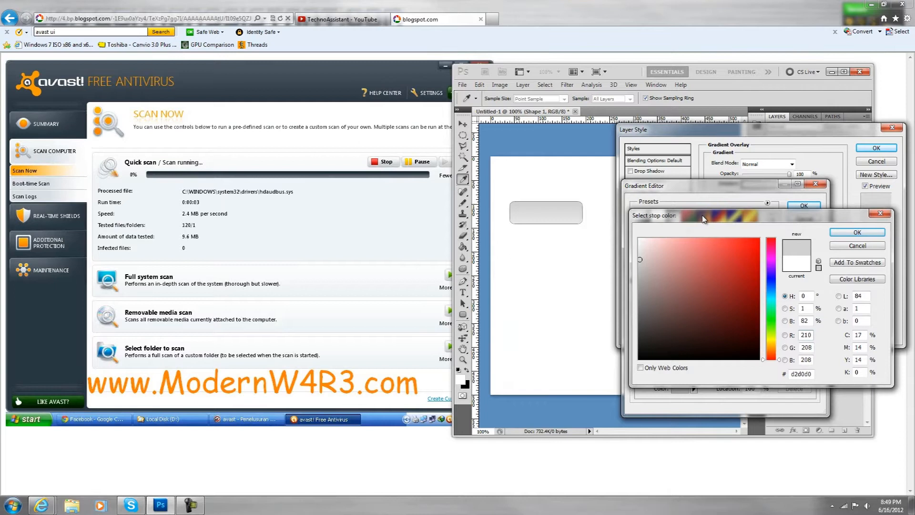
click(858, 232)
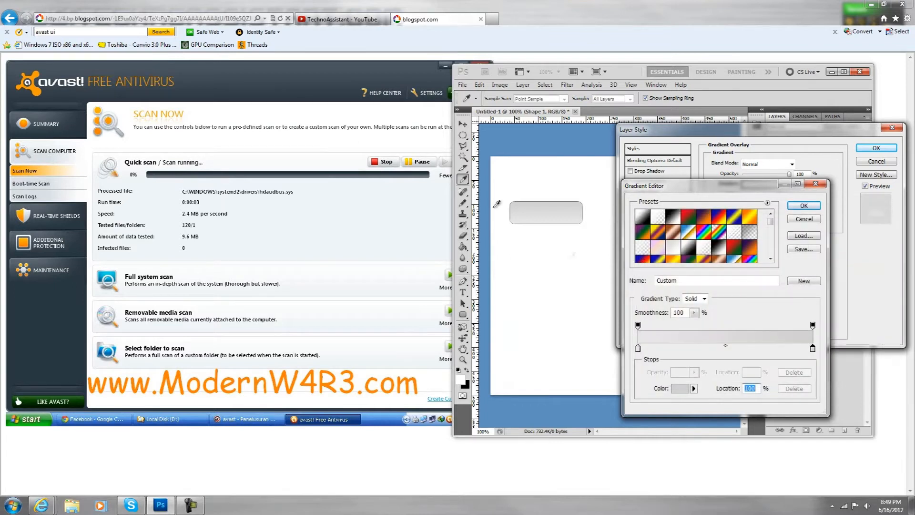
- Set the gradient's start color stop to f2f2f2, then reverse the gradient and apply the layer style
click(638, 348)
double_click(638, 350)
click(639, 244)
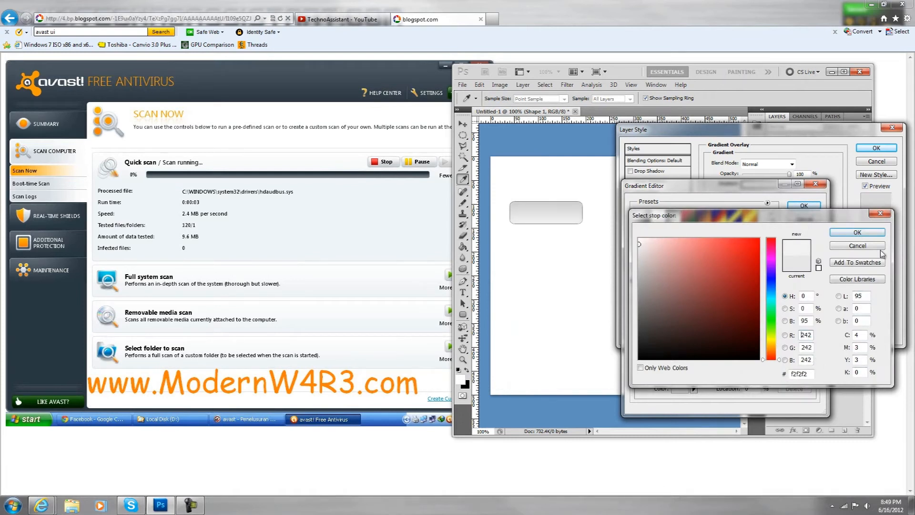
click(860, 233)
click(804, 206)
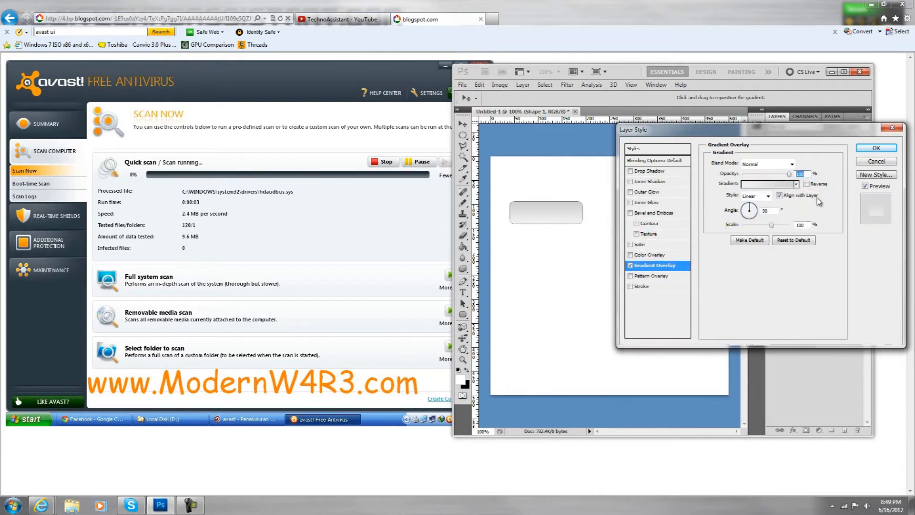
click(807, 185)
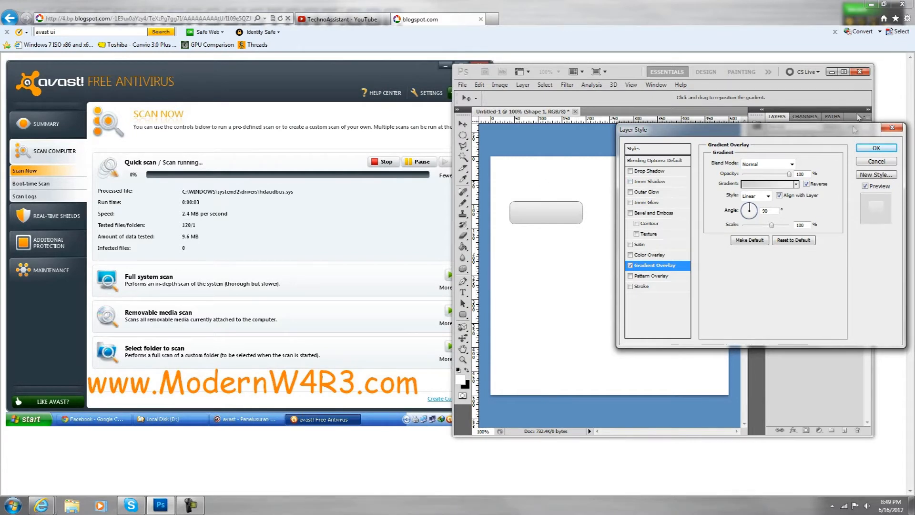
click(877, 148)
- Switch to Internet Explorer and enlarge the avast reference image to examine its scan buttons
click(299, 253)
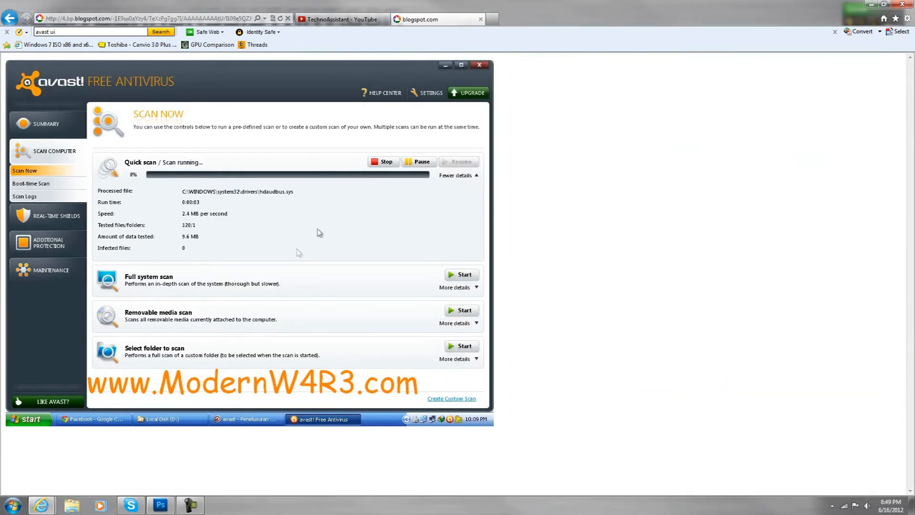
click(366, 276)
scroll(368, 277, up, 3)
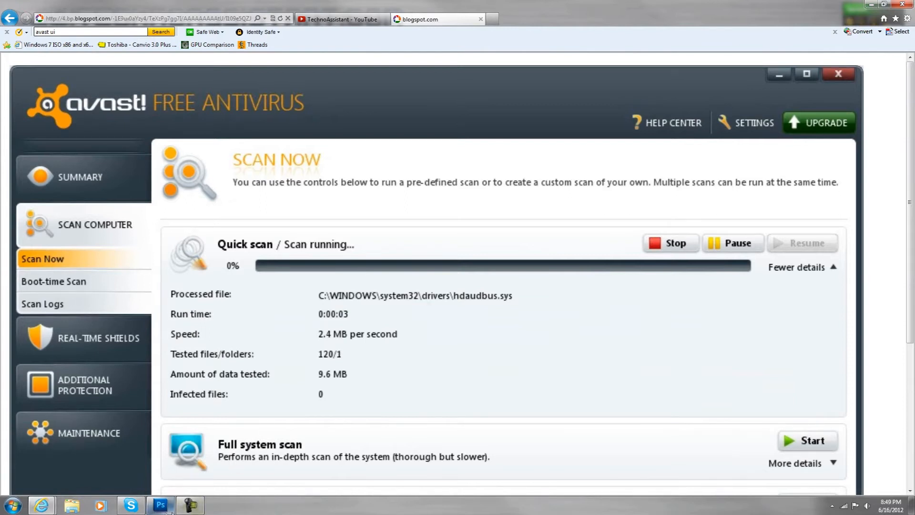
- Return to Photoshop and draw a second, slightly shorter rounded rectangle about 155 px wide on a new layer over the first
click(160, 505)
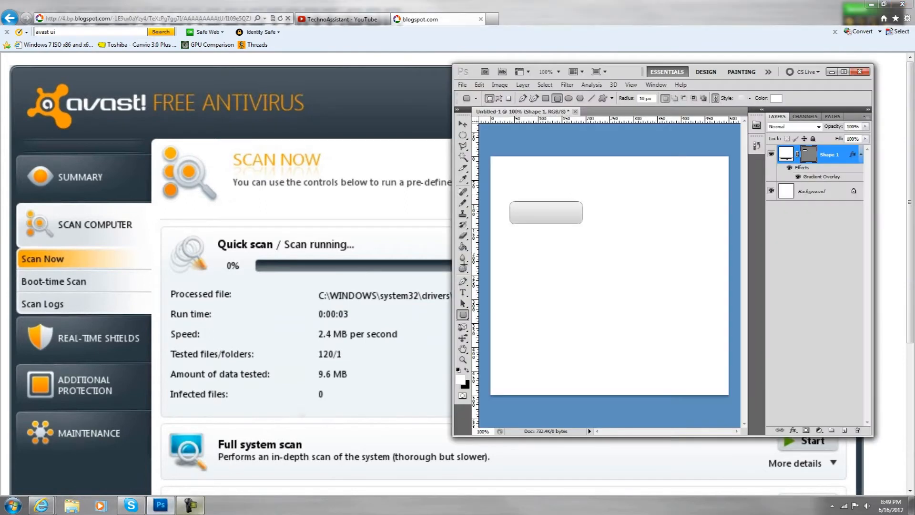
click(846, 432)
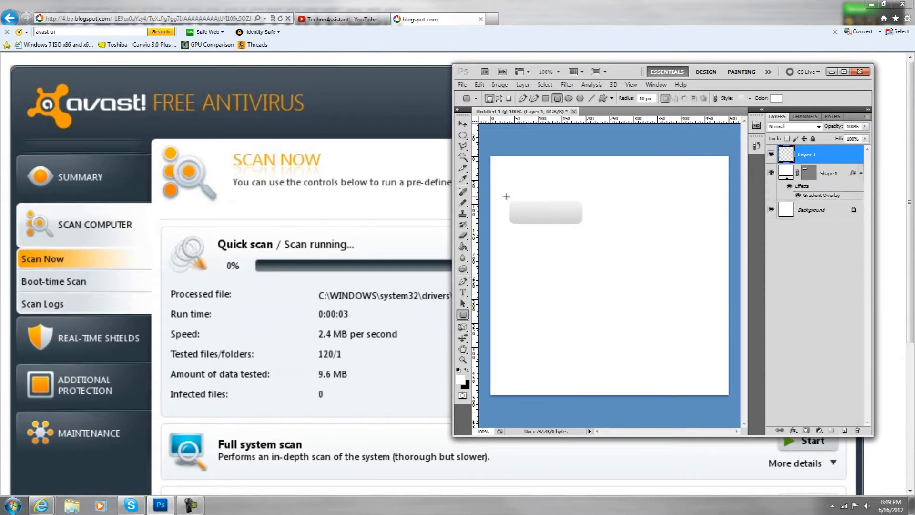
drag(519, 204, 578, 212)
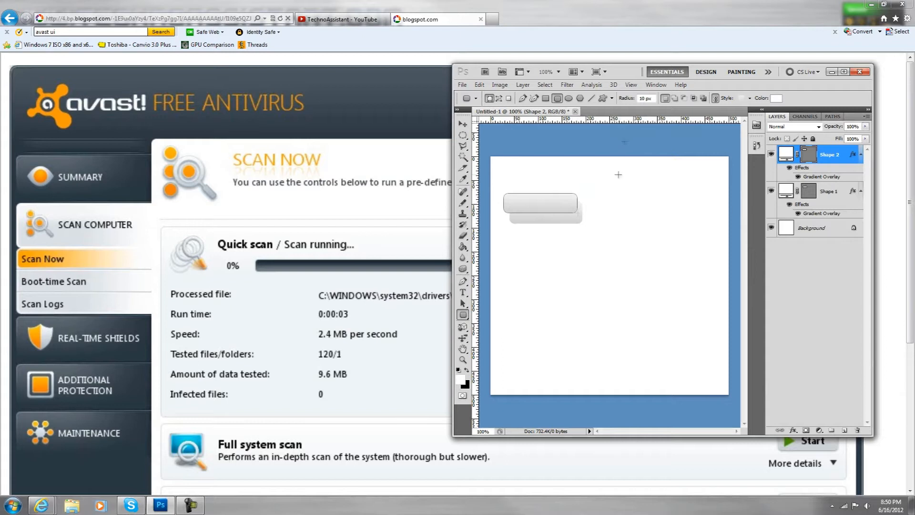
key(Return)
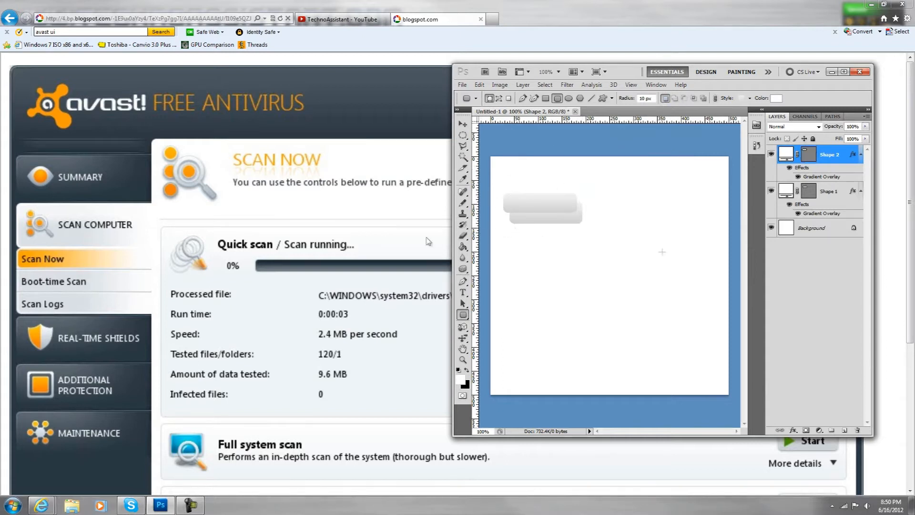
- Free-transform the second rounded rectangle onto the first, leaving the first one's lower edge exposed, and maximize the Photoshop window
drag(630, 72, 823, 100)
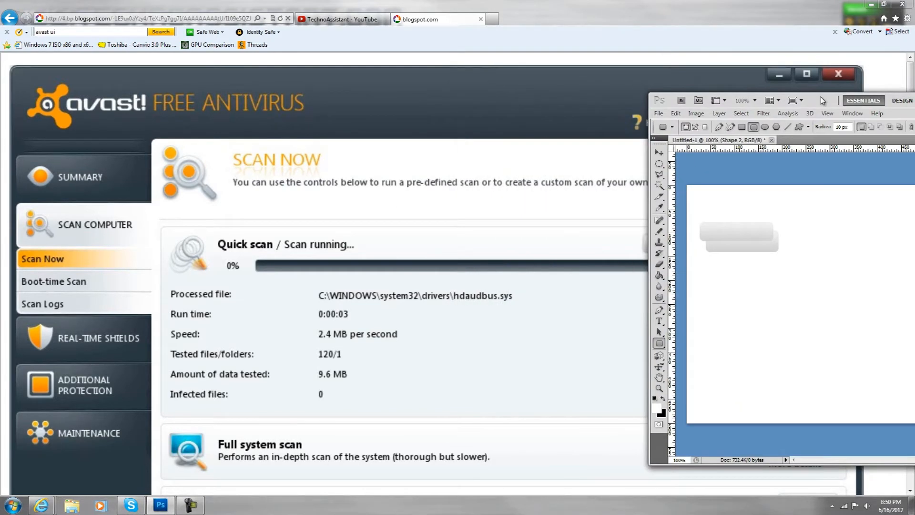
key(ctrl+t)
drag(760, 230, 763, 240)
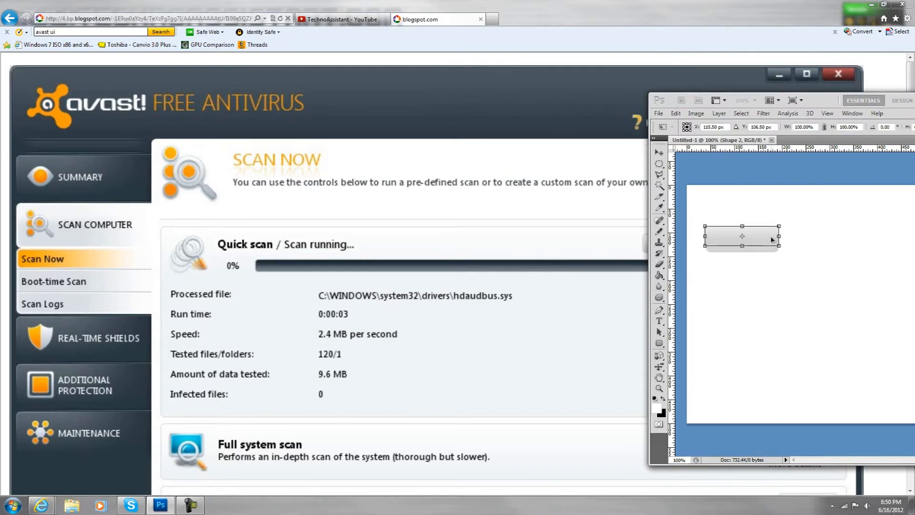
drag(831, 103, 664, 110)
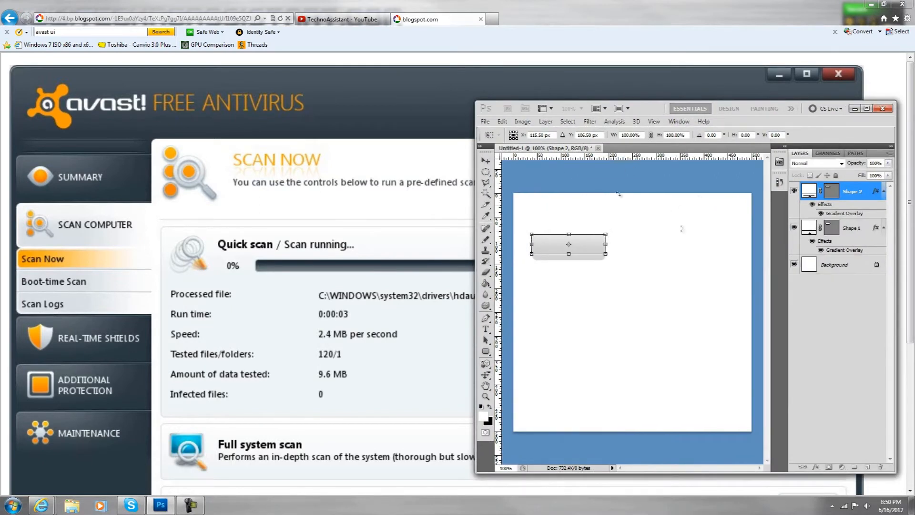
double_click(652, 112)
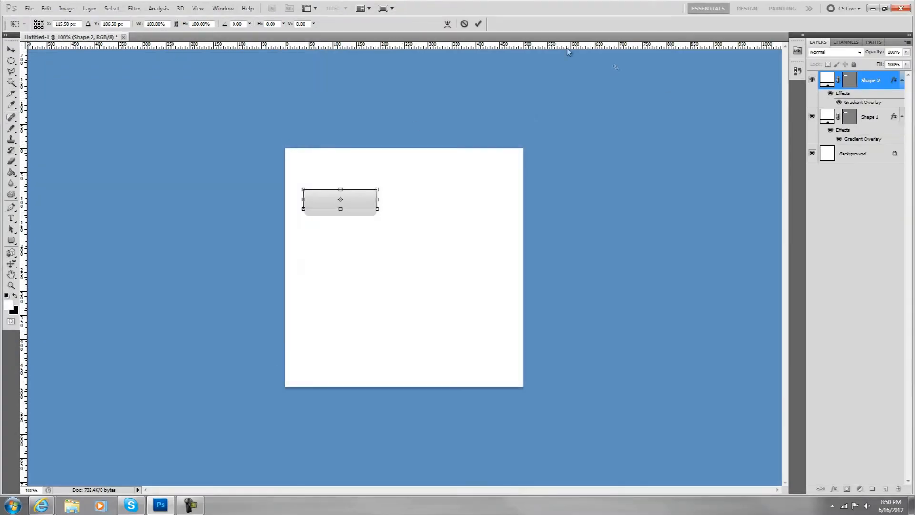
key(Return)
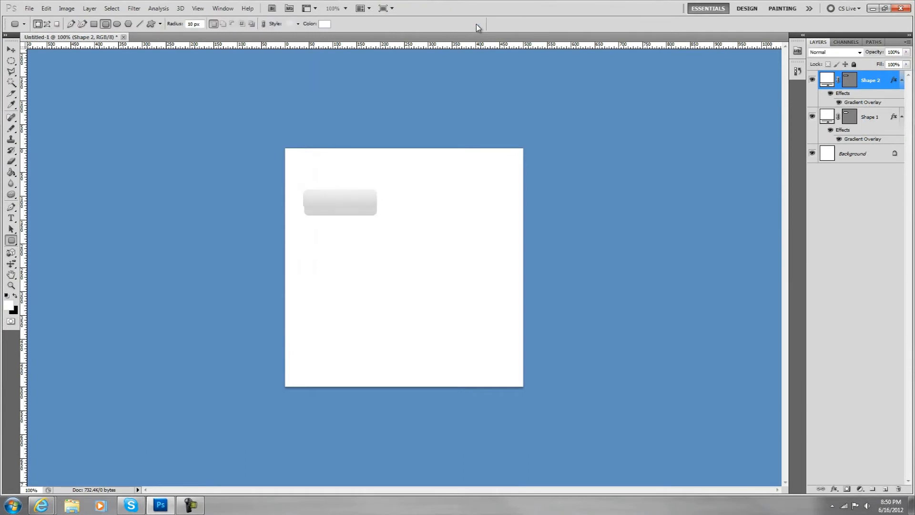
- Try to fill the second rounded rectangle with white, rasterizing it, and delete its layer
click(10, 286)
click(340, 236)
click(340, 237)
scroll(257, 243, up, 2)
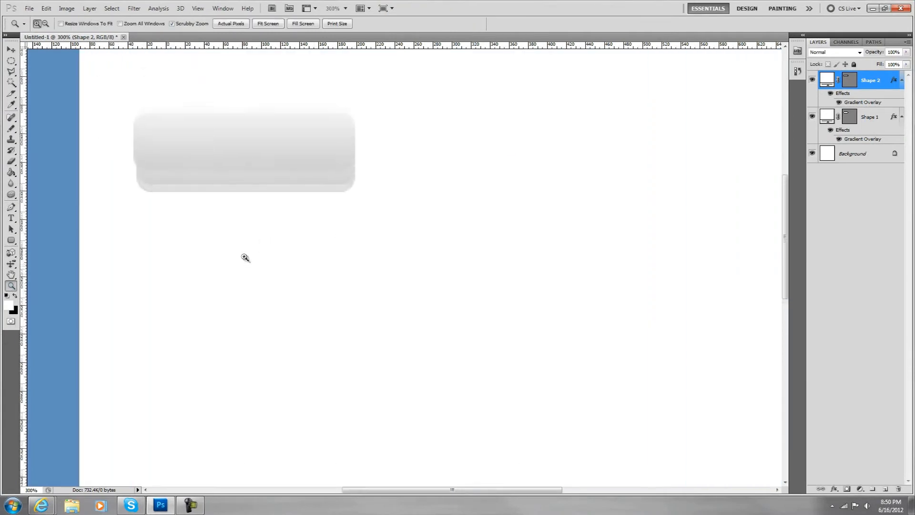
click(11, 172)
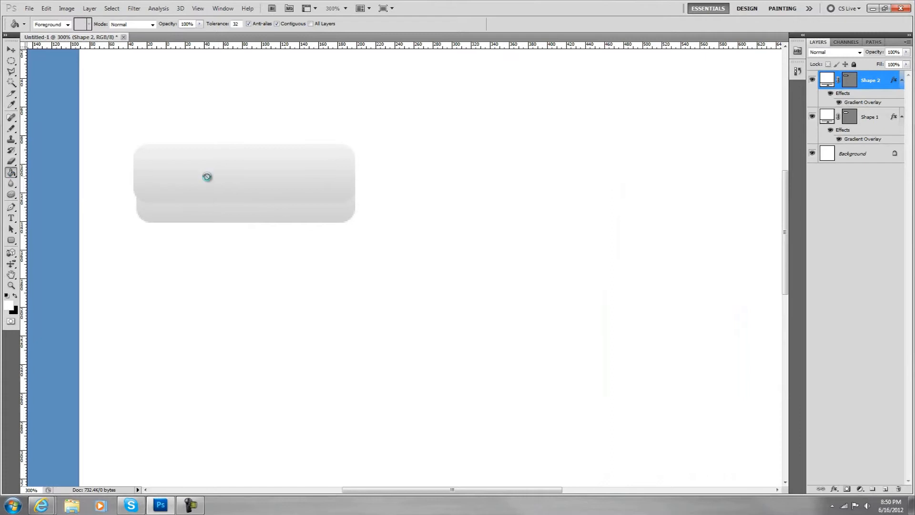
click(207, 178)
click(441, 194)
click(272, 184)
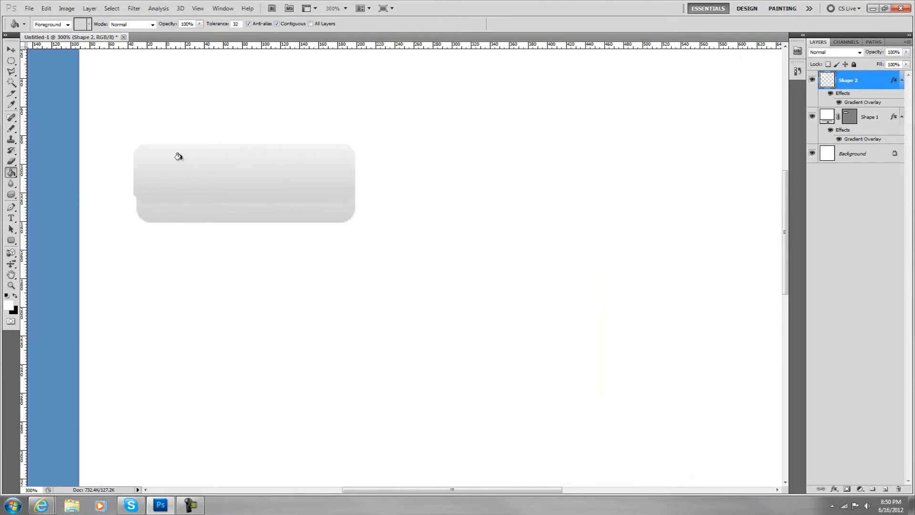
key(Delete)
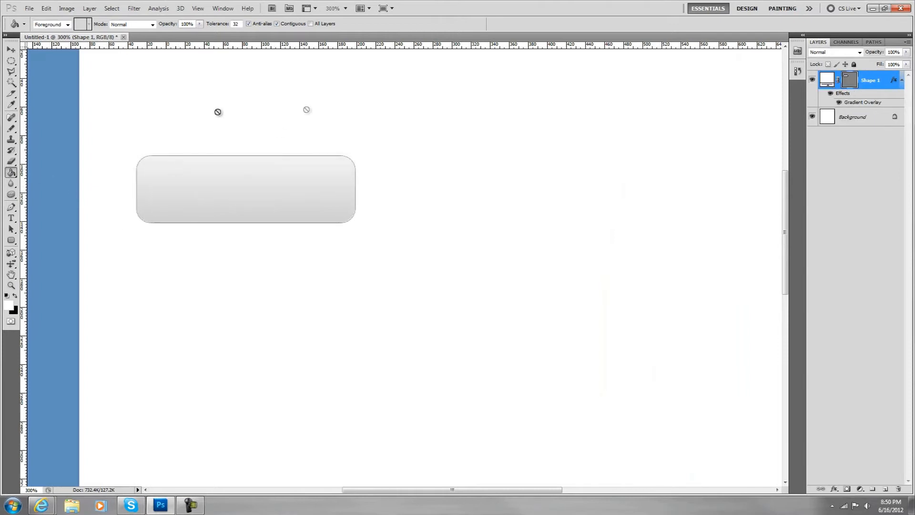
- Try the empty style preset on the first rounded rectangle and undo it
click(15, 239)
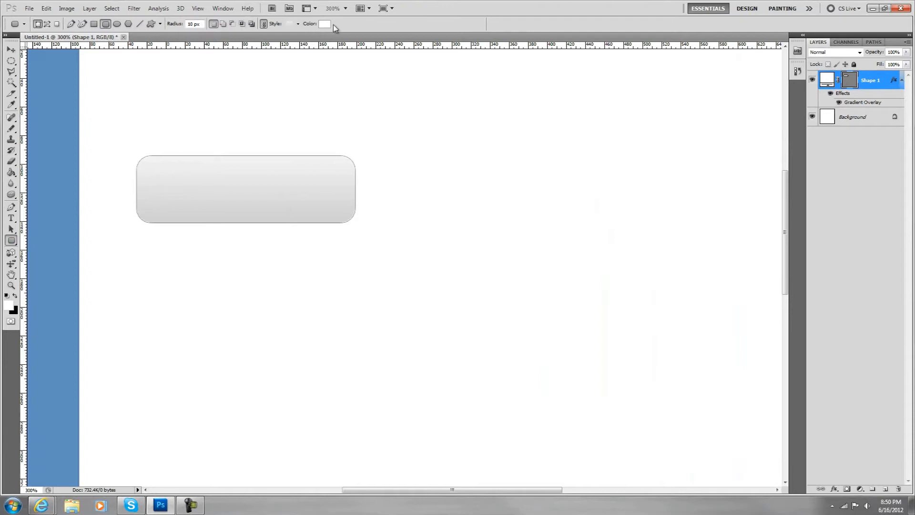
click(297, 23)
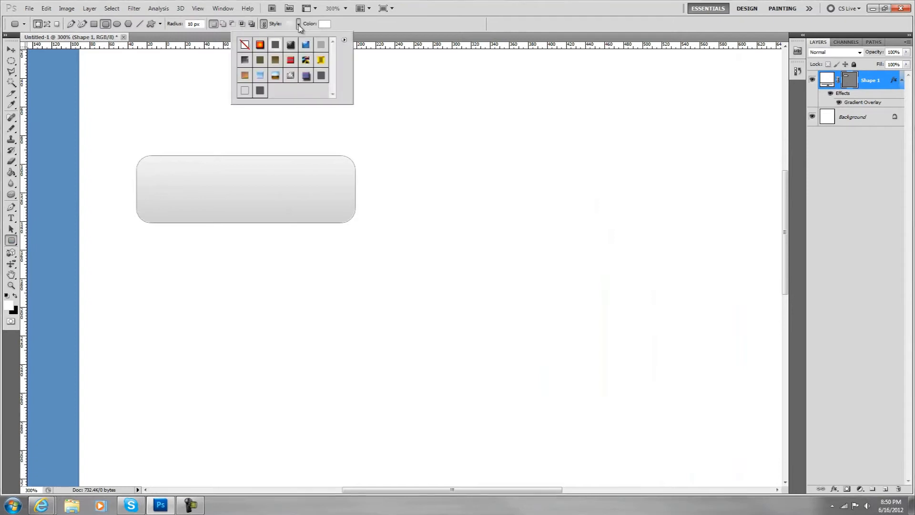
click(245, 44)
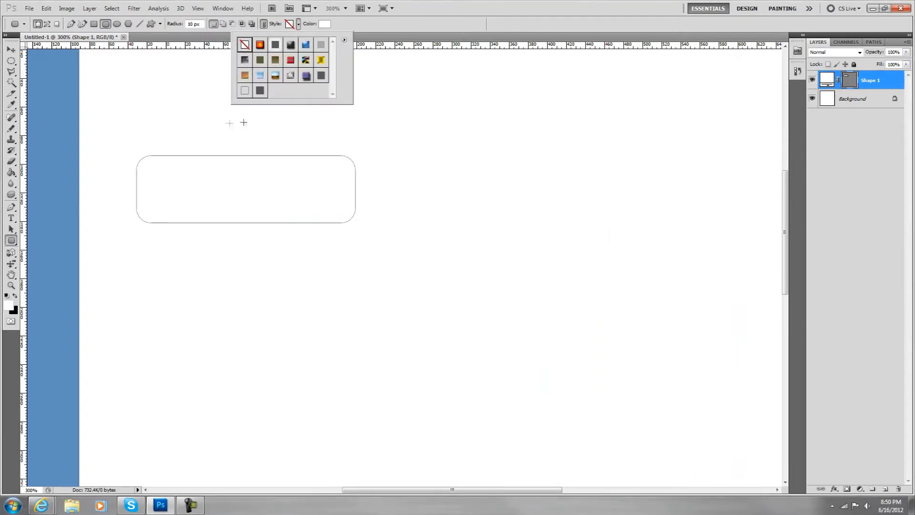
key(ctrl+z)
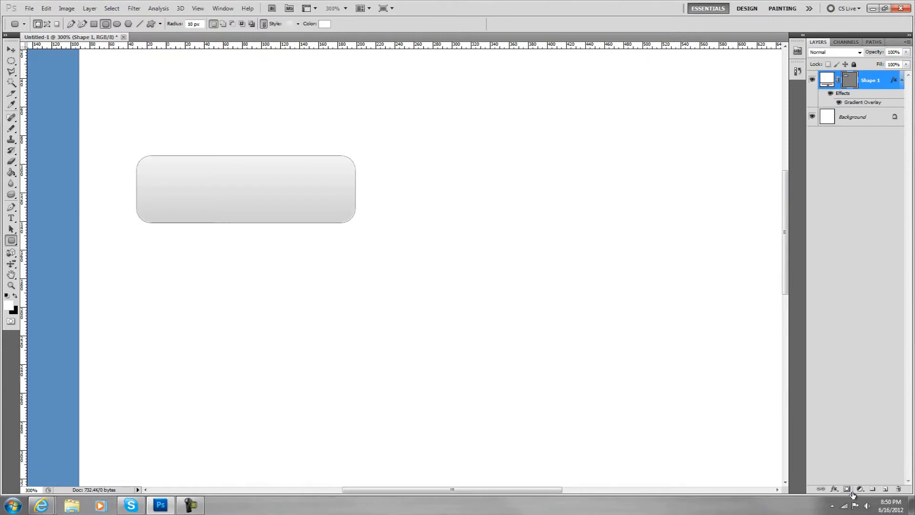
- On a new layer, draw a rounded rectangle about 155 px wide and 38 px high covering the button's upper part
click(886, 489)
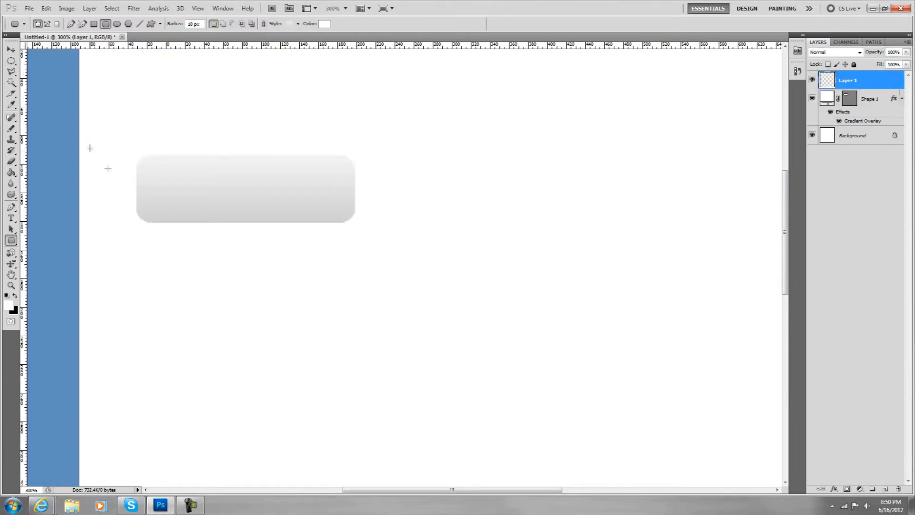
drag(135, 139, 358, 185)
drag(357, 188, 357, 194)
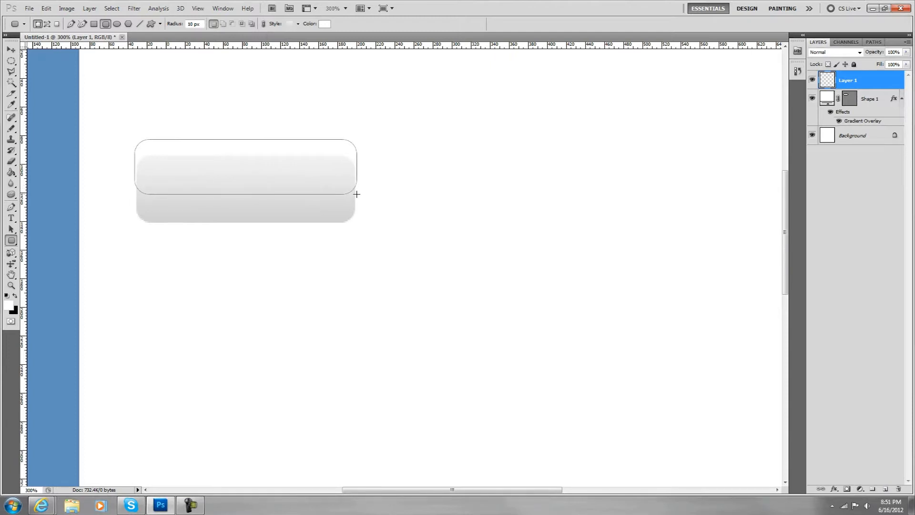
drag(357, 194, 356, 194)
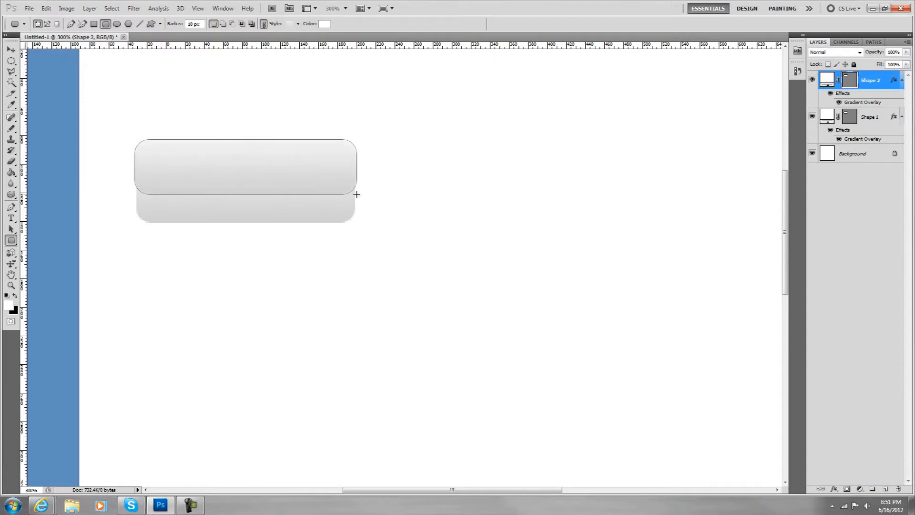
- Remove the style from the new rounded rectangle and lower its layer opacity to 17%
click(299, 24)
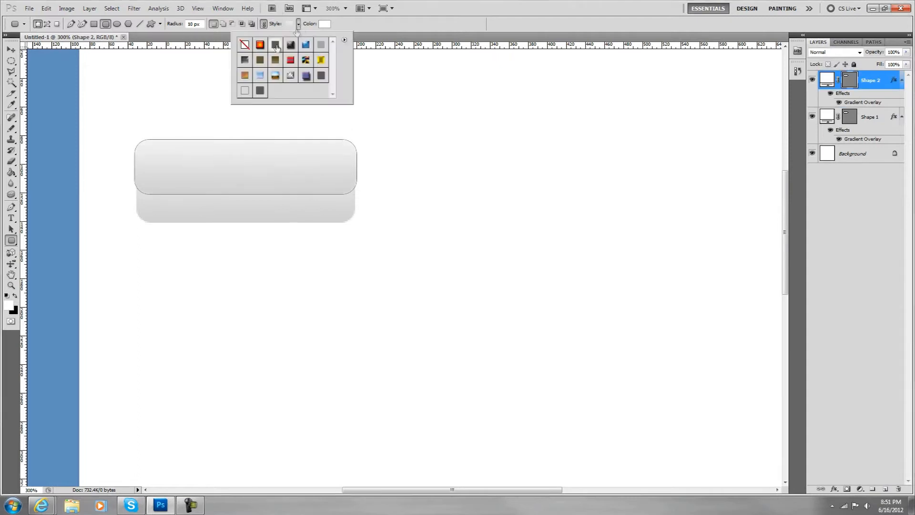
click(245, 45)
click(352, 27)
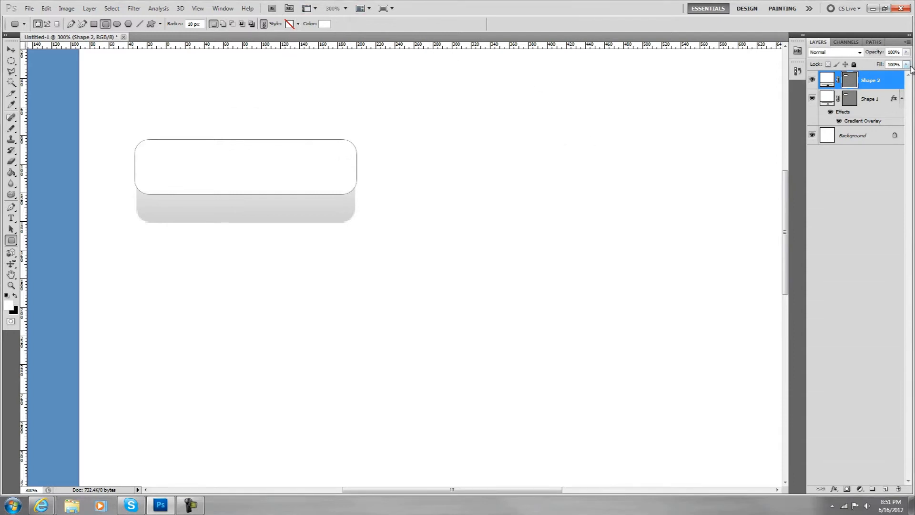
click(906, 53)
drag(906, 62, 871, 65)
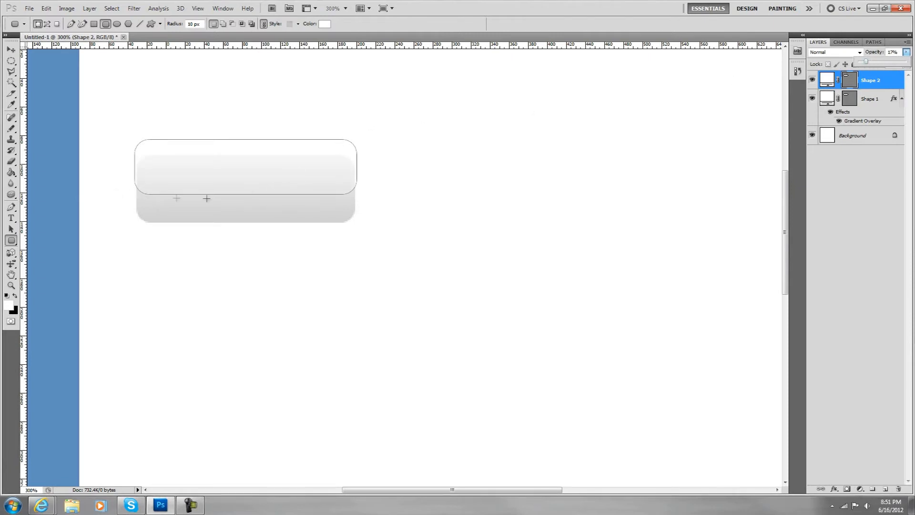
- Select the area outside the first rounded rectangle, rasterize the Shape 2 layer and delete its part overhanging the button
click(872, 100)
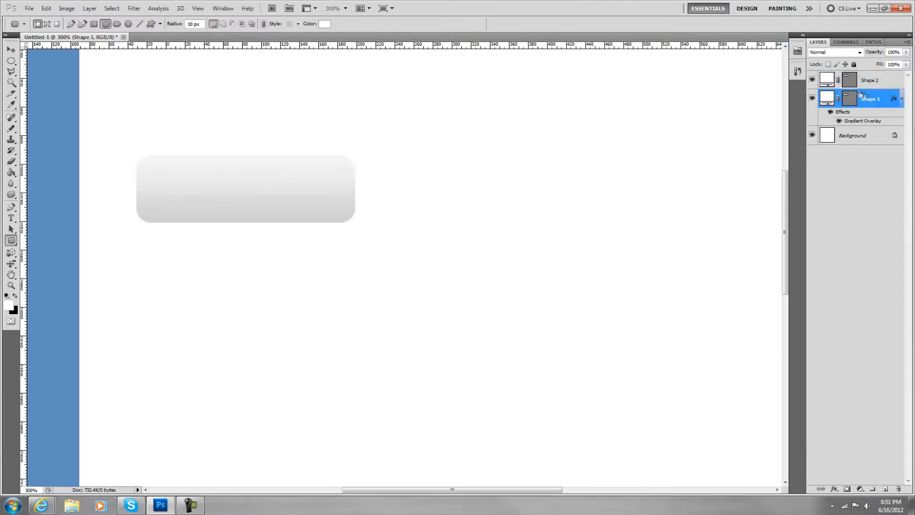
ctrl+click(852, 104)
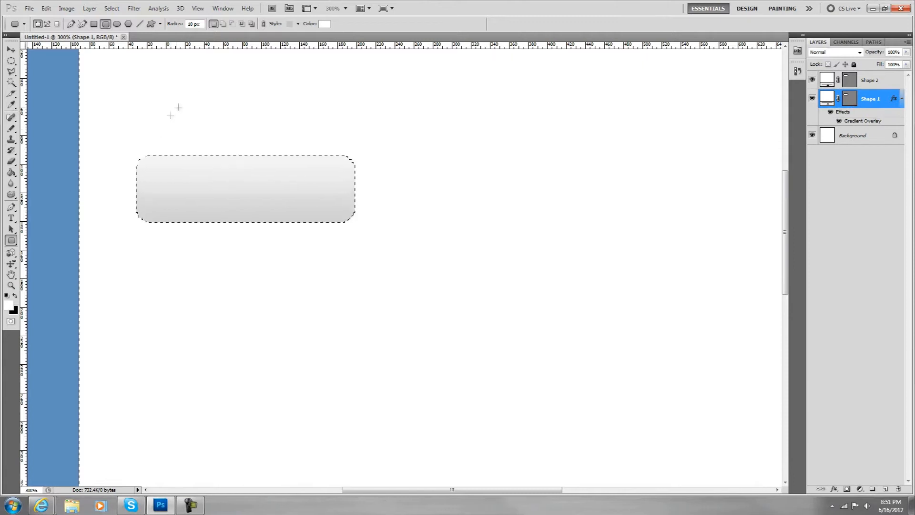
click(876, 81)
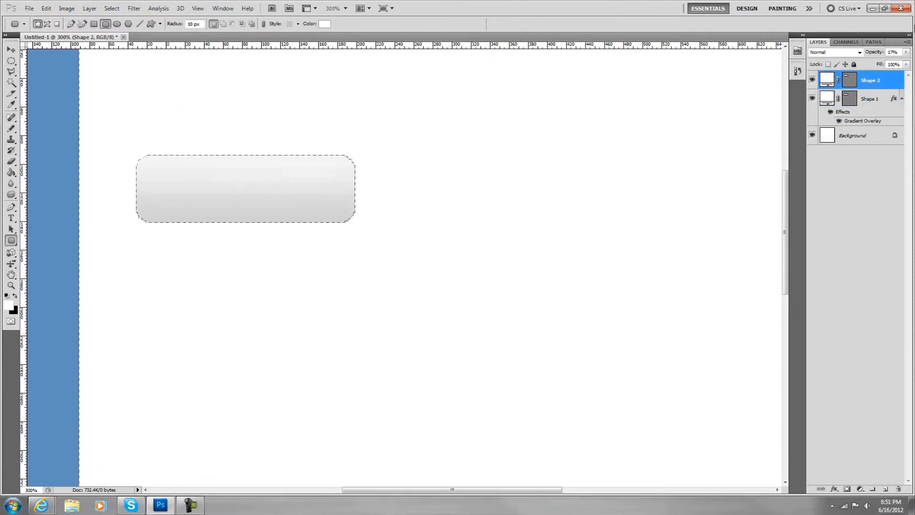
key(Delete)
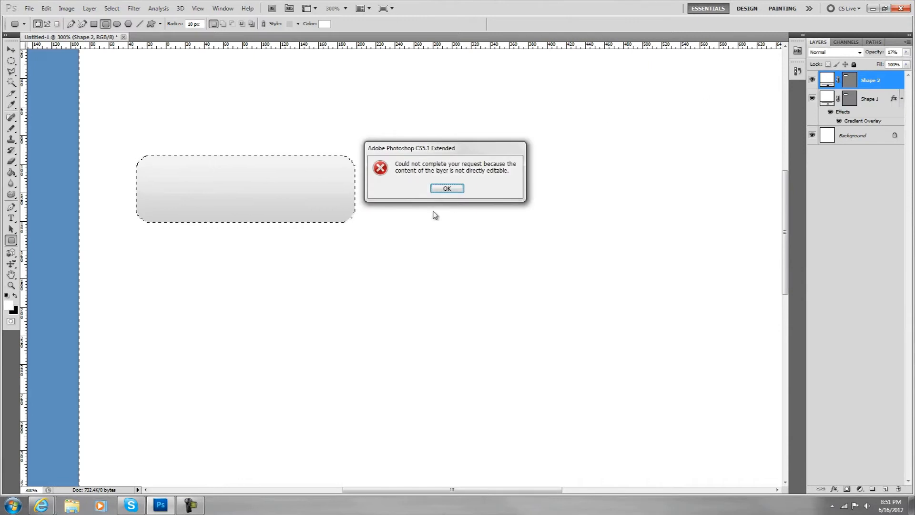
click(447, 189)
right_click(873, 82)
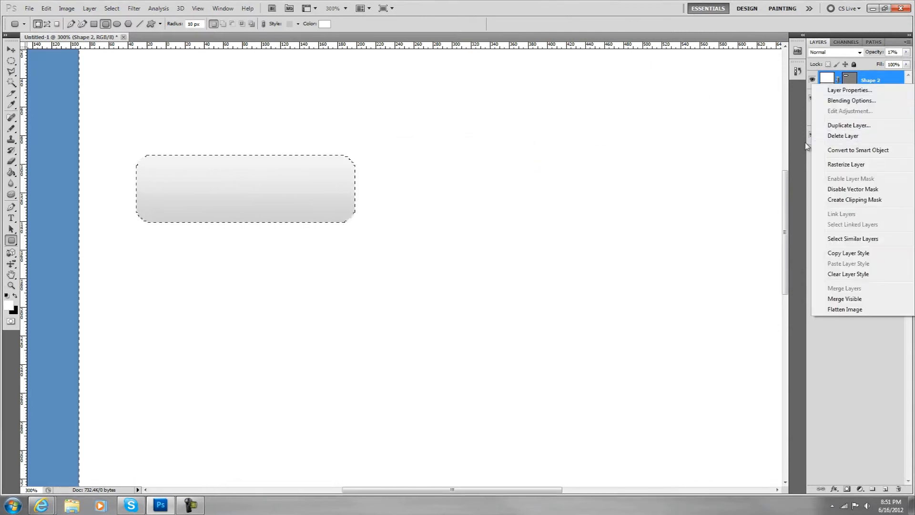
click(868, 167)
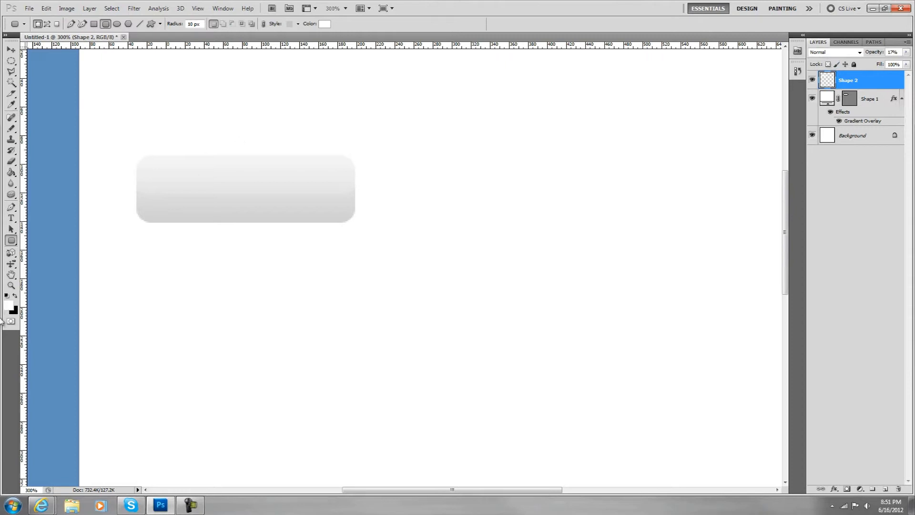
- Convert the locked Background into a regular layer named BG
click(853, 138)
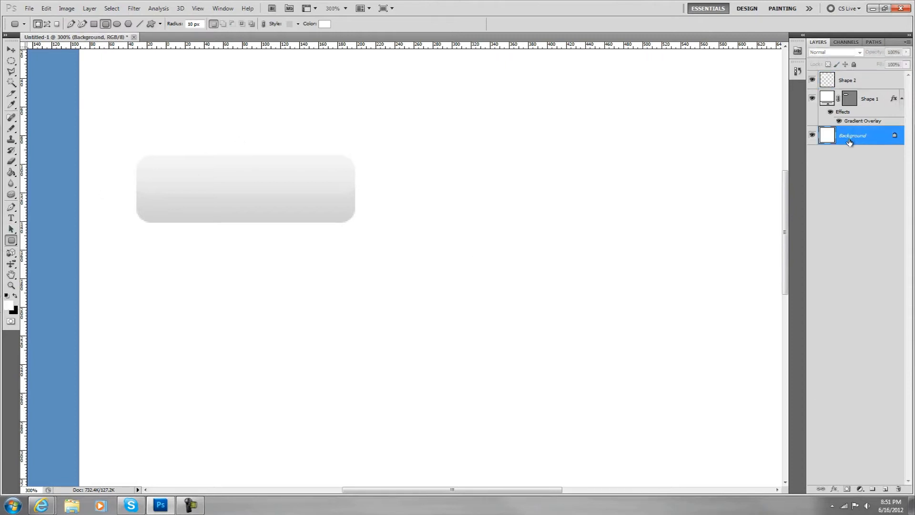
right_click(851, 139)
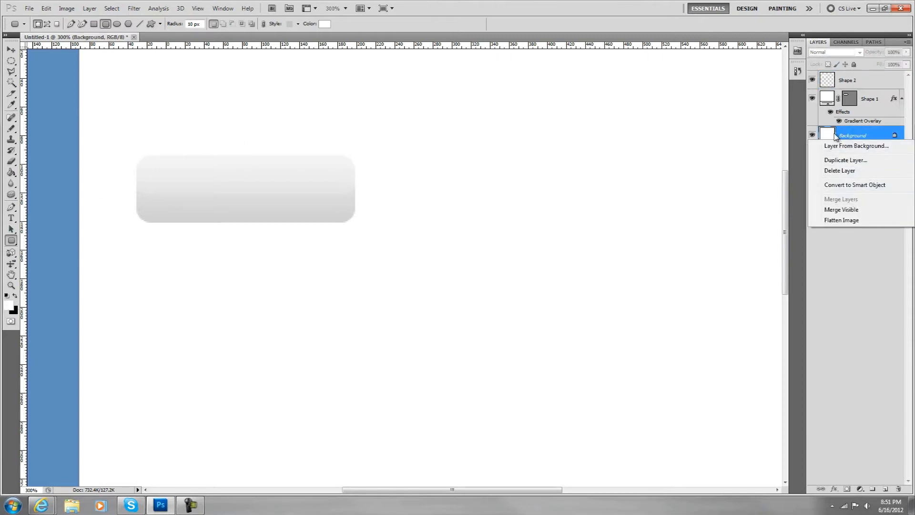
click(853, 146)
key(BackSpace)
text(BG)
key(Return)
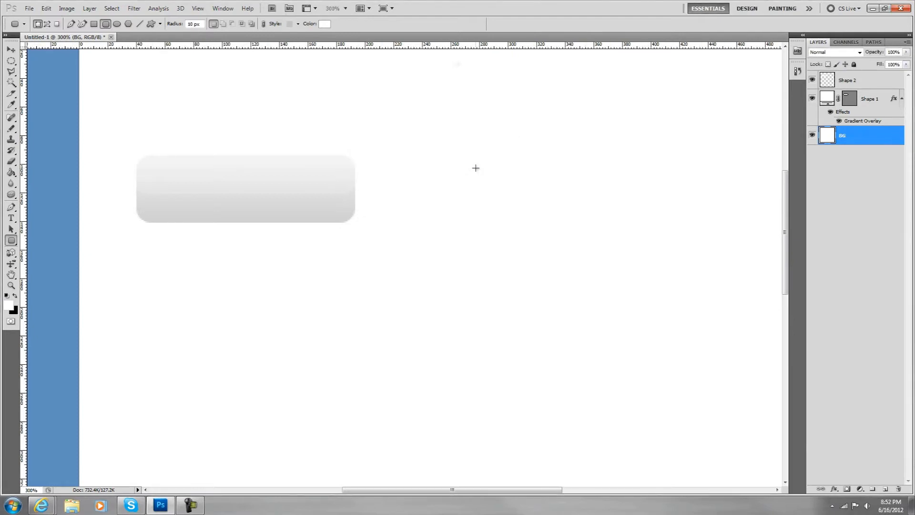
- Fill the BG layer with black and view the button at actual pixels
click(11, 173)
click(14, 296)
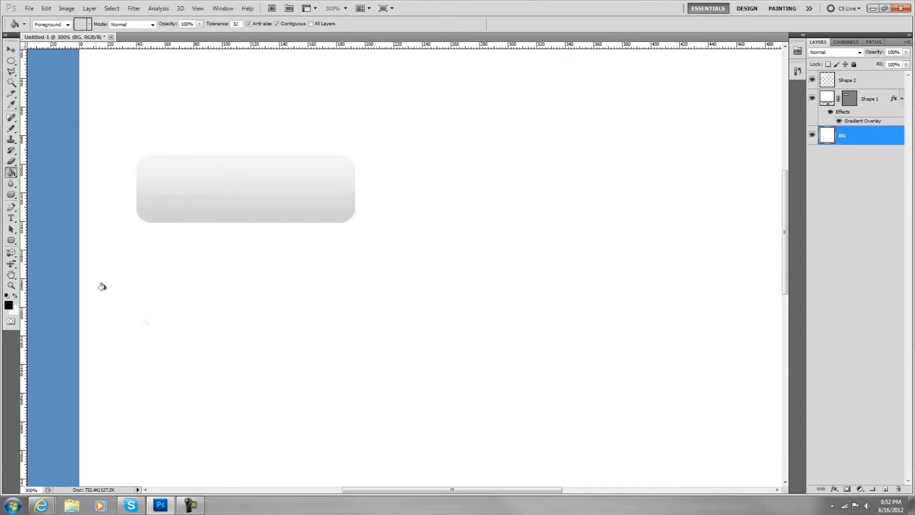
click(146, 324)
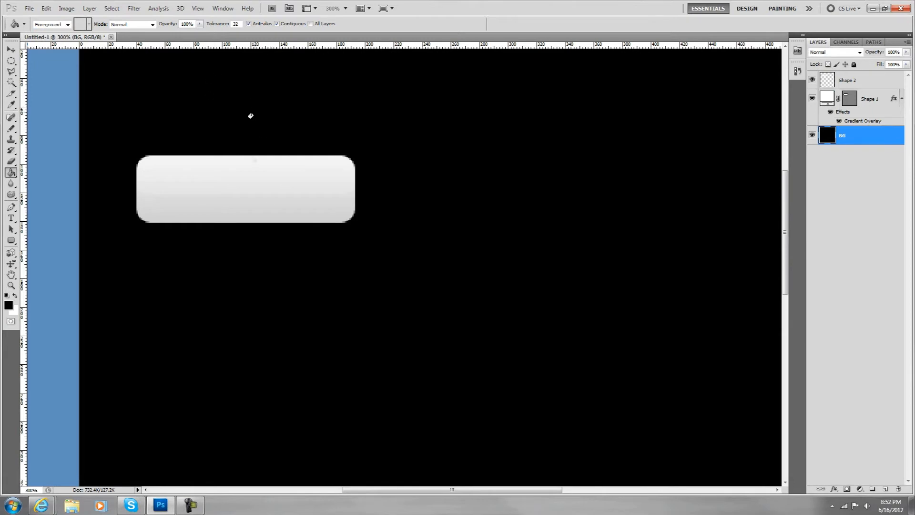
click(11, 285)
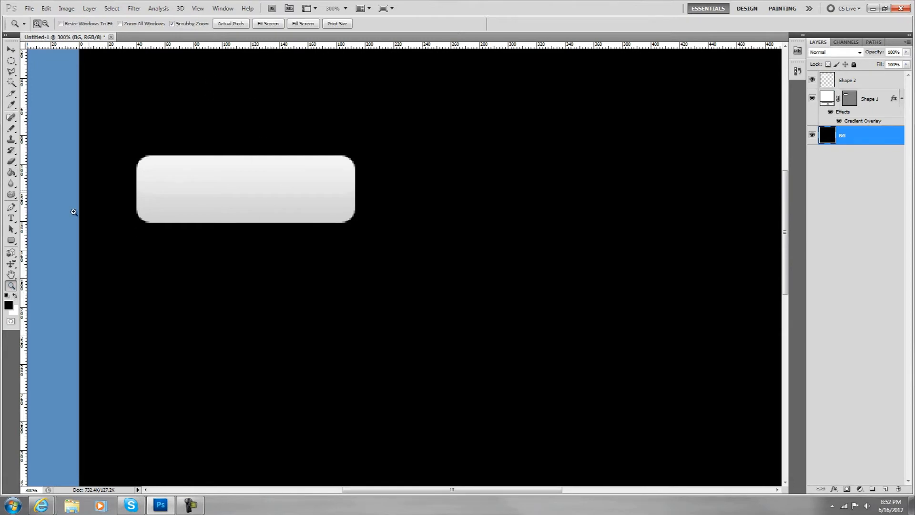
click(238, 25)
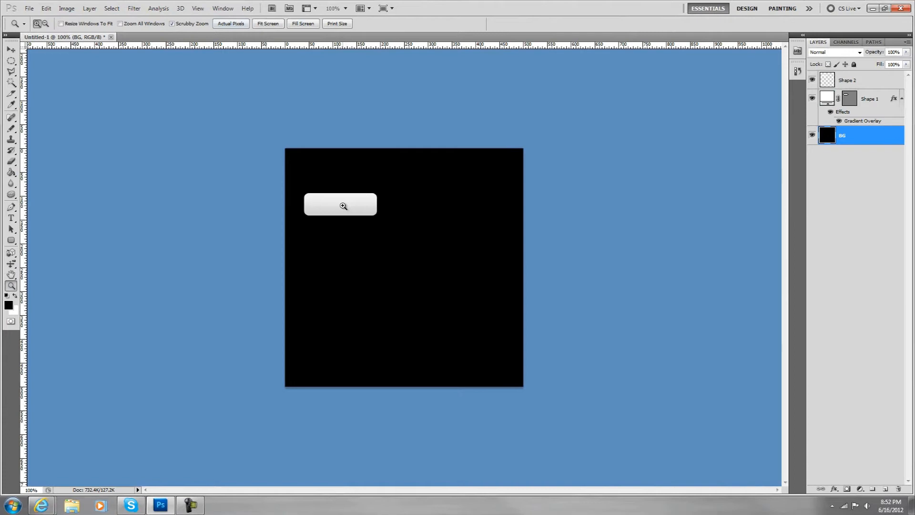
- Shrink the Photoshop window over the avast reference image and merge the Shape 1 and Shape 2 layers
drag(470, 5, 731, 115)
drag(835, 114, 580, 96)
click(785, 199)
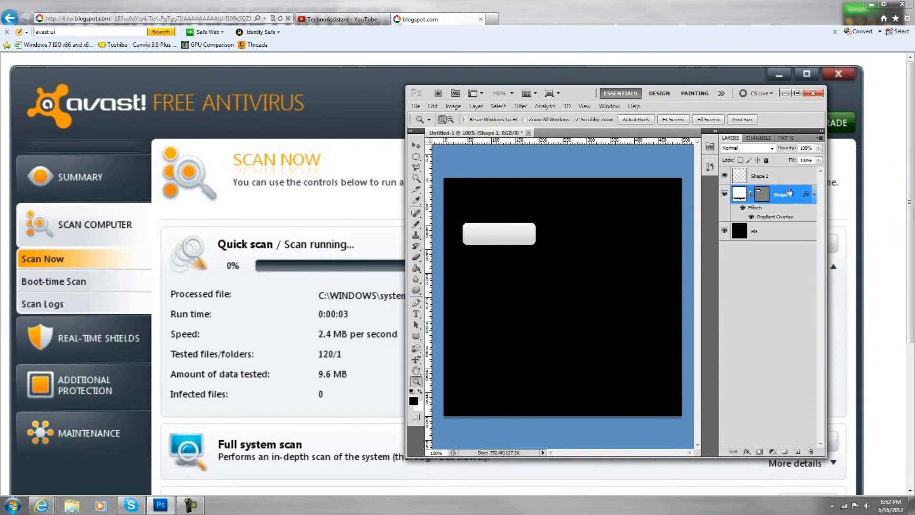
ctrl+click(764, 179)
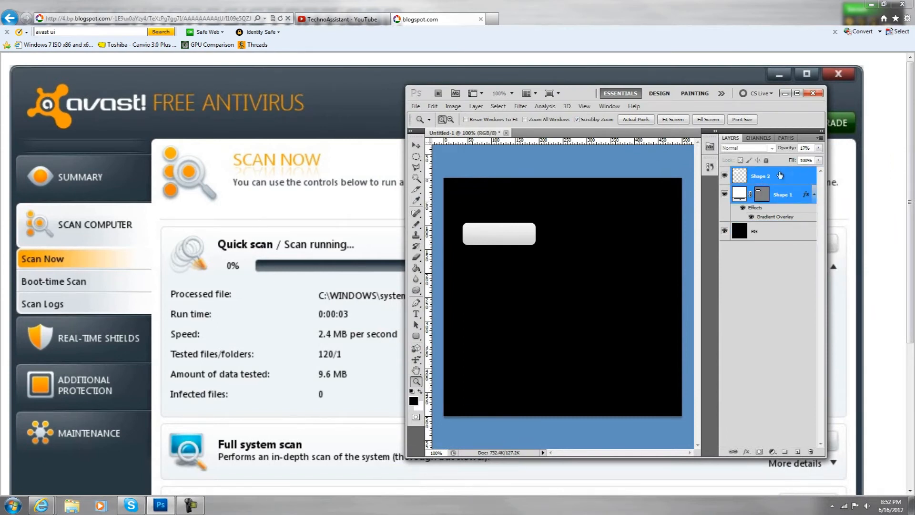
right_click(771, 179)
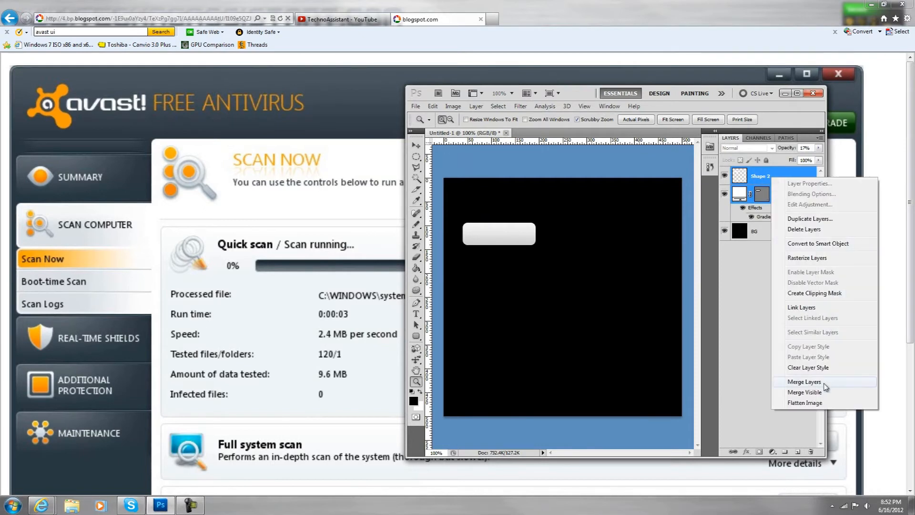
click(823, 382)
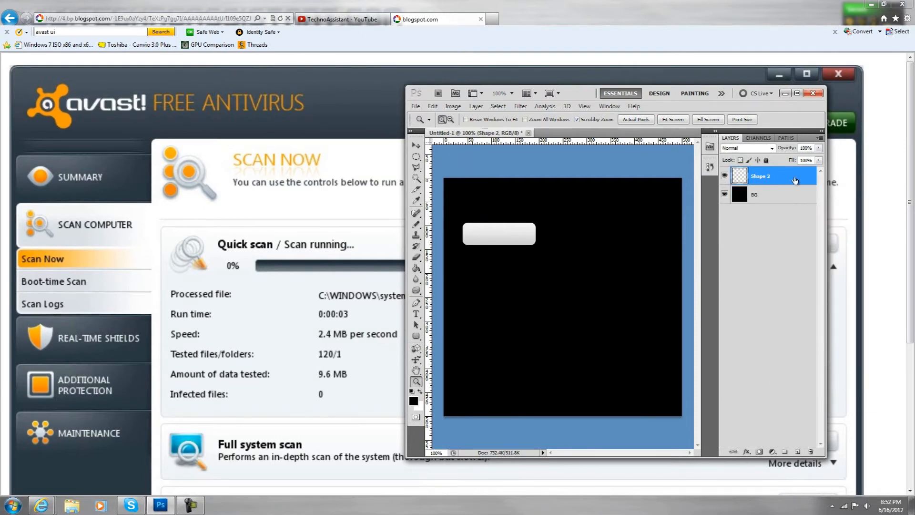
click(475, 107)
mouse_move(548, 157)
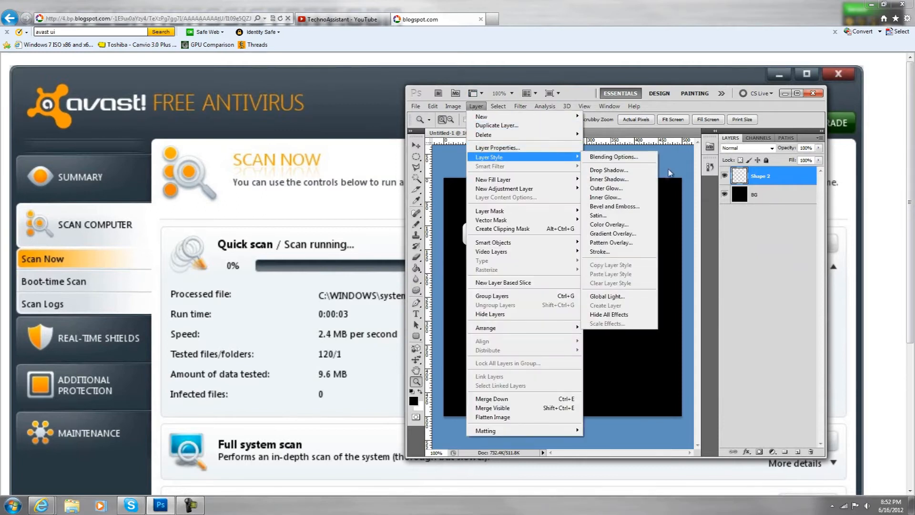
click(625, 172)
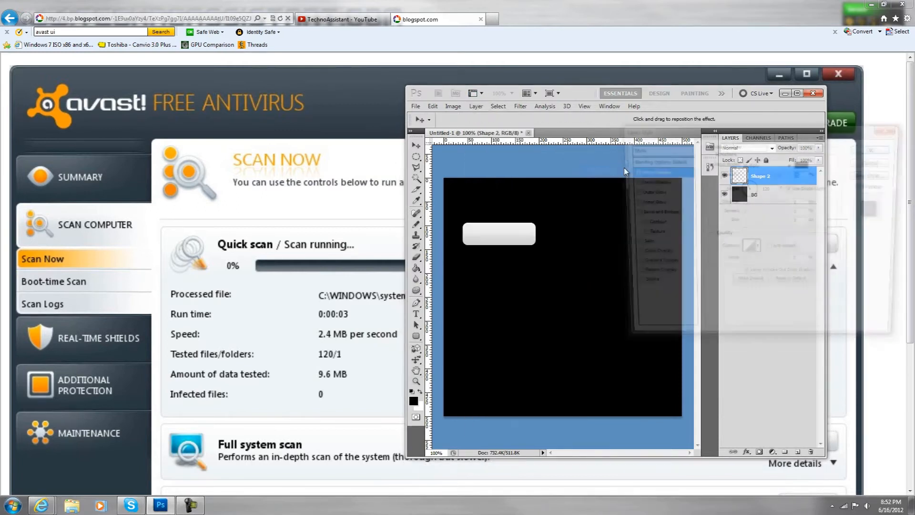
click(876, 162)
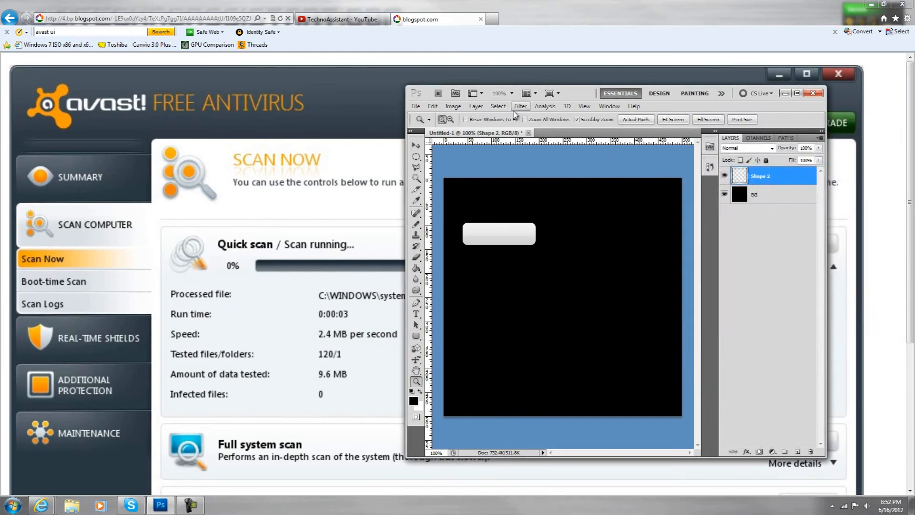
- Add an Outer Glow style to the Shape 2 button layer and compare it with the avast reference buttons
click(476, 106)
mouse_move(502, 157)
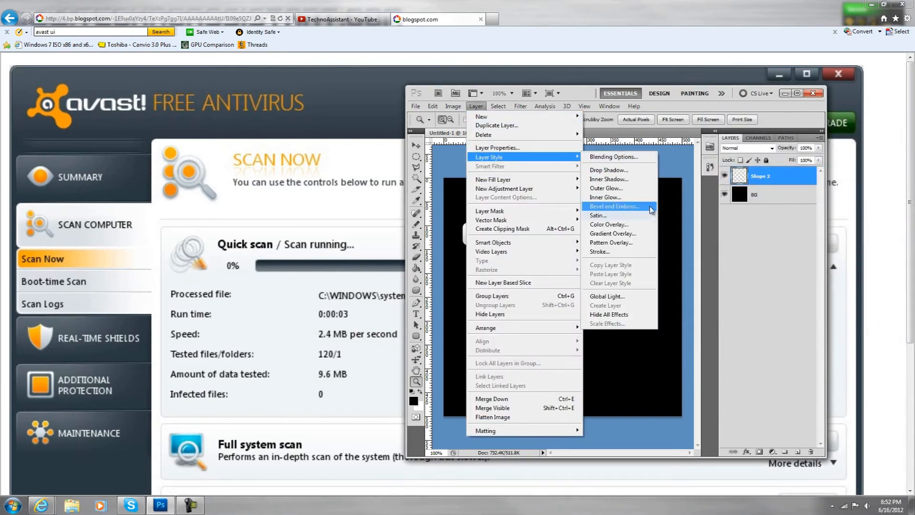
click(627, 190)
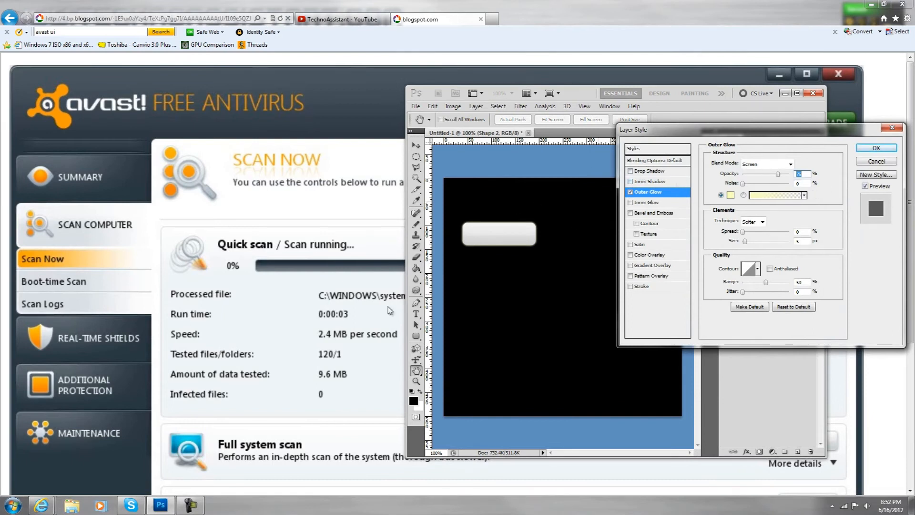
click(252, 322)
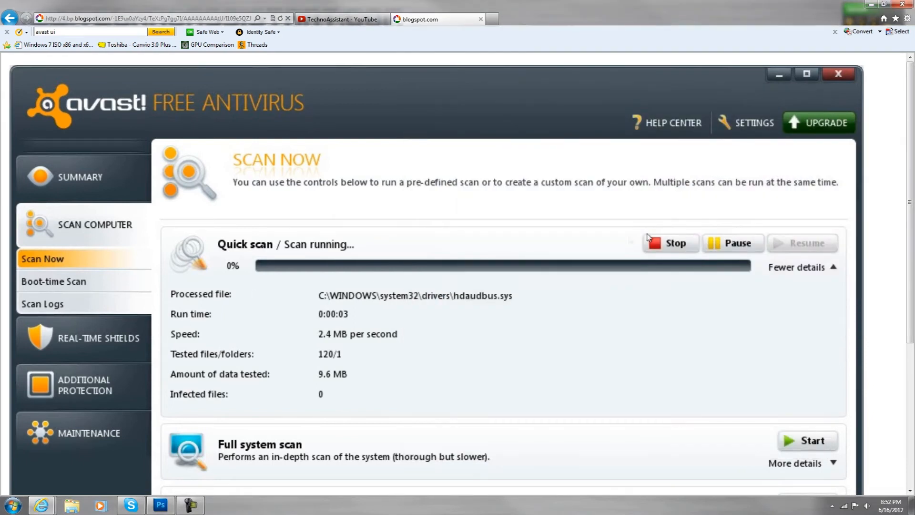
click(160, 504)
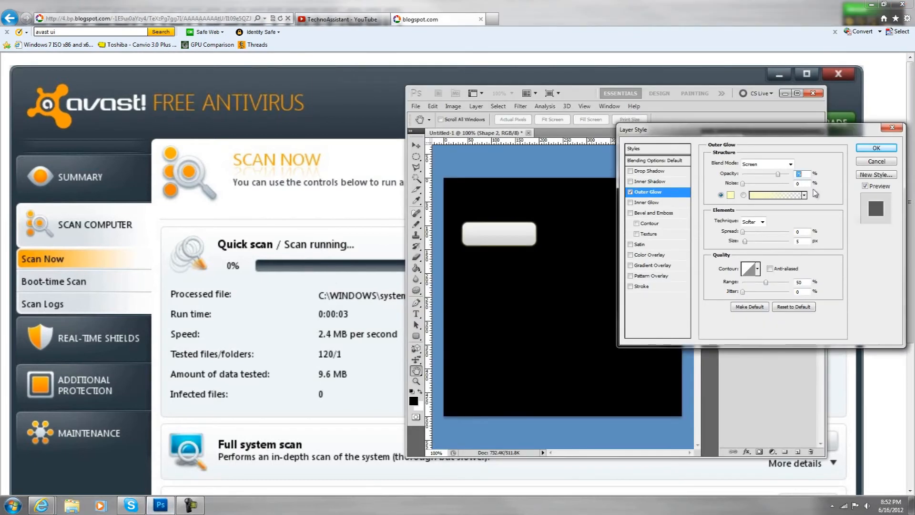
- Set the outer glow colour to light grey acacab, enlarge the glow slightly and apply the style
click(731, 195)
mouse_move(658, 267)
mouse_down()
mouse_move(628, 285)
mouse_move(638, 276)
mouse_up()
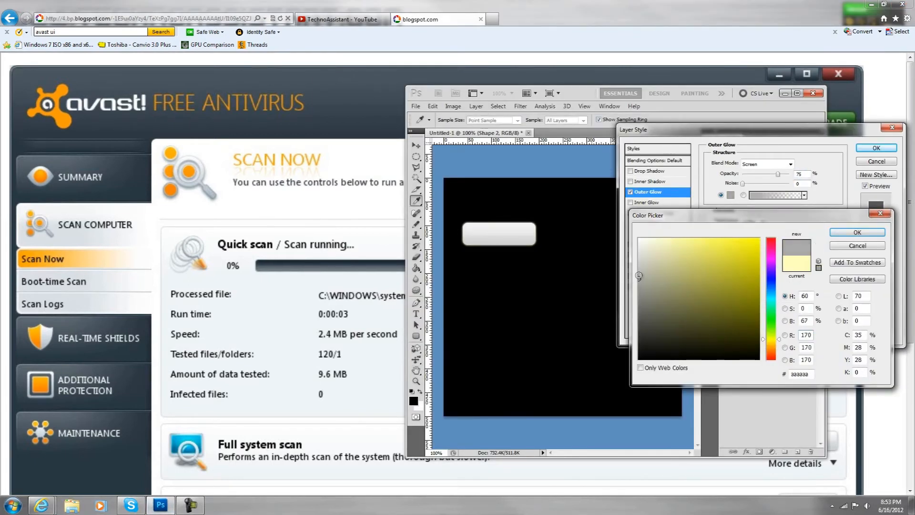
click(641, 288)
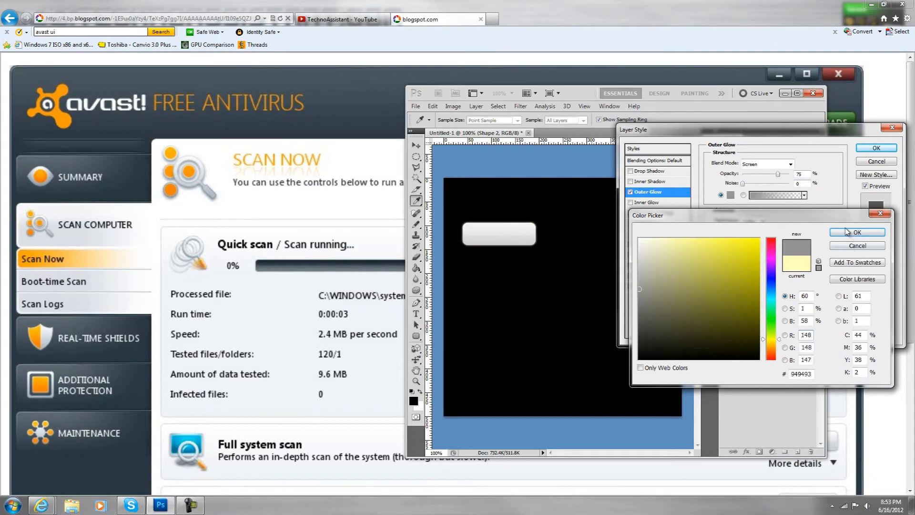
drag(641, 279, 639, 277)
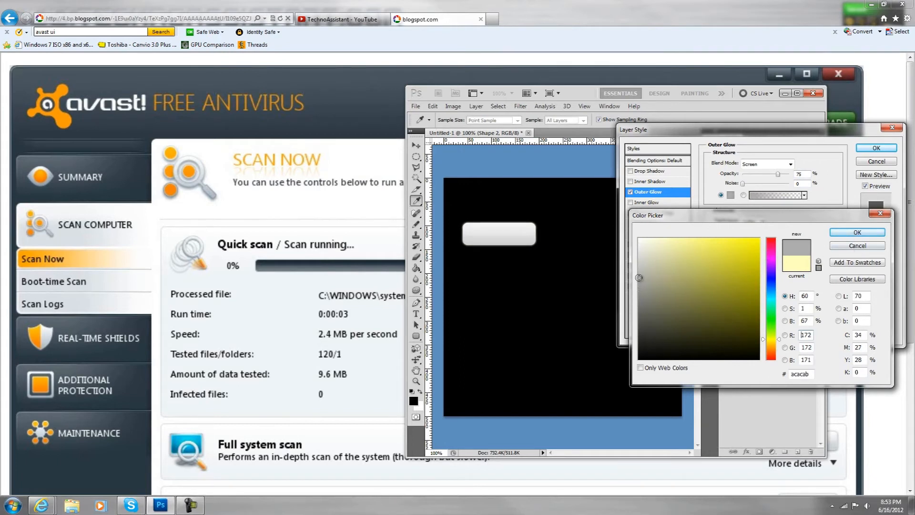
click(857, 232)
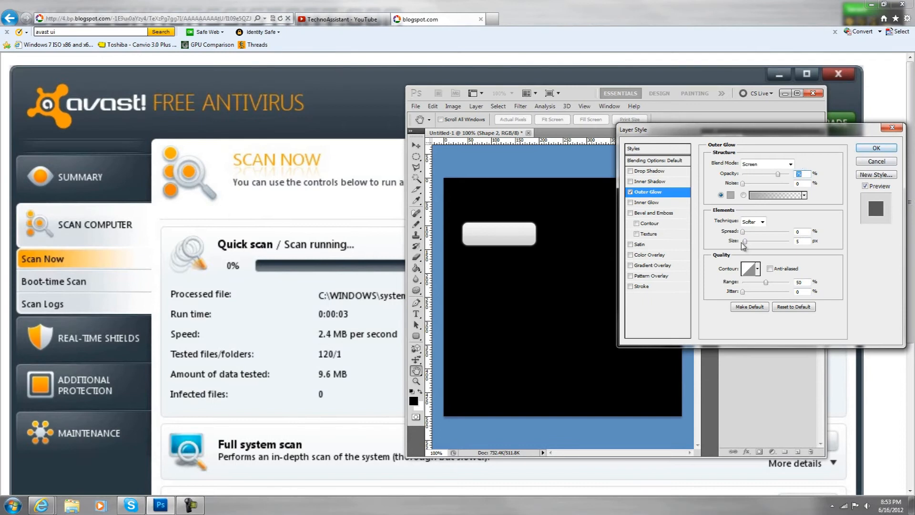
drag(746, 245, 750, 246)
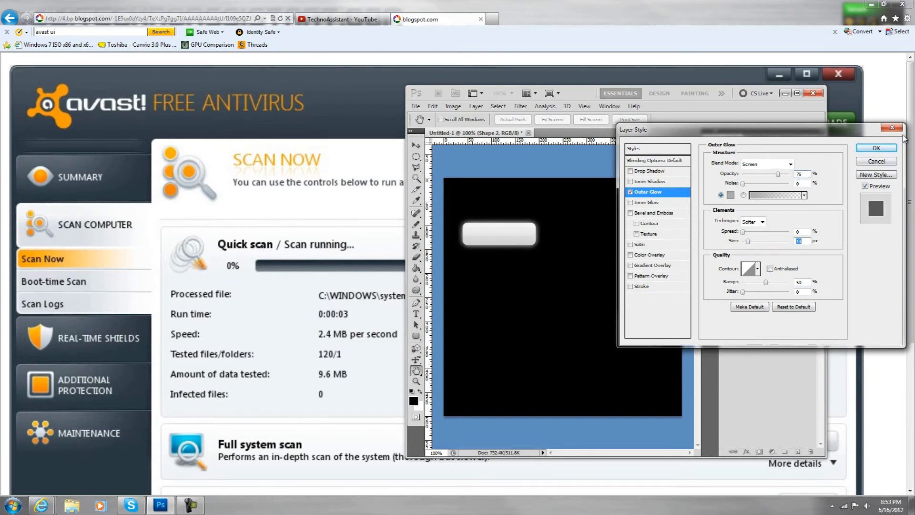
click(887, 149)
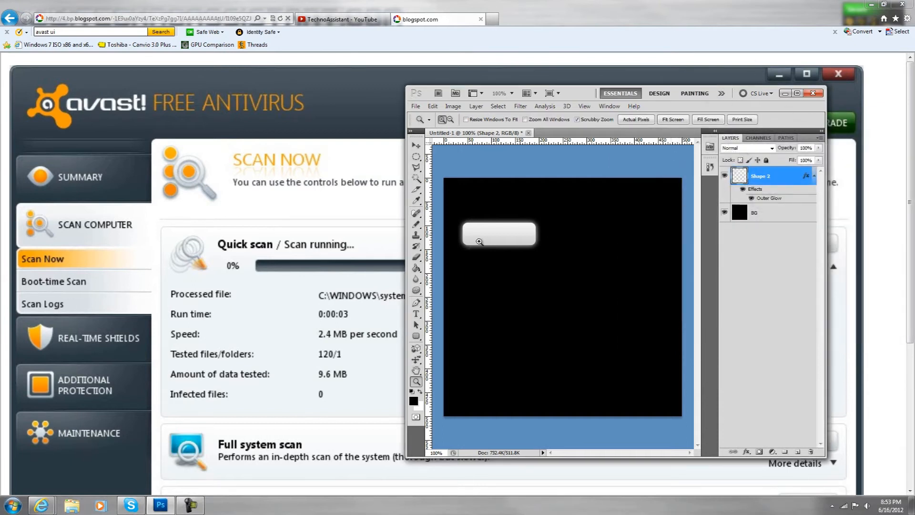
- Fill the BG layer with white
click(768, 215)
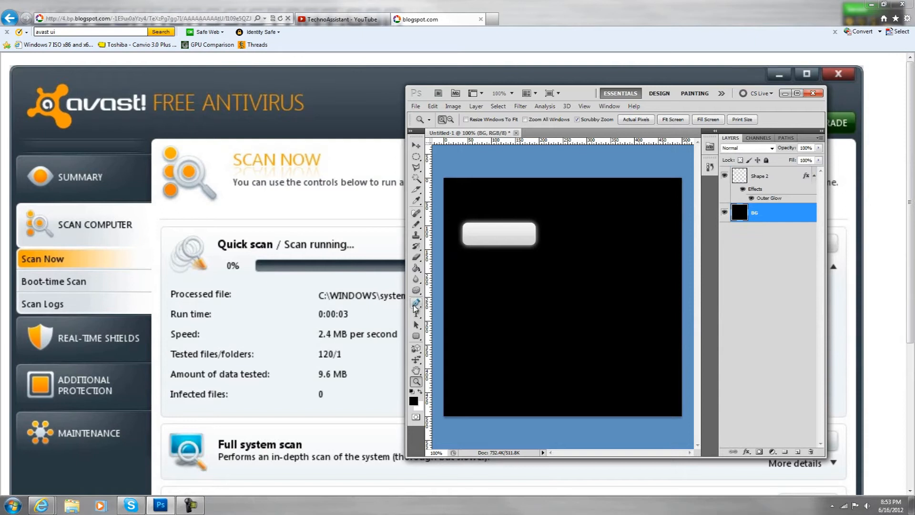
click(416, 268)
click(420, 392)
click(512, 341)
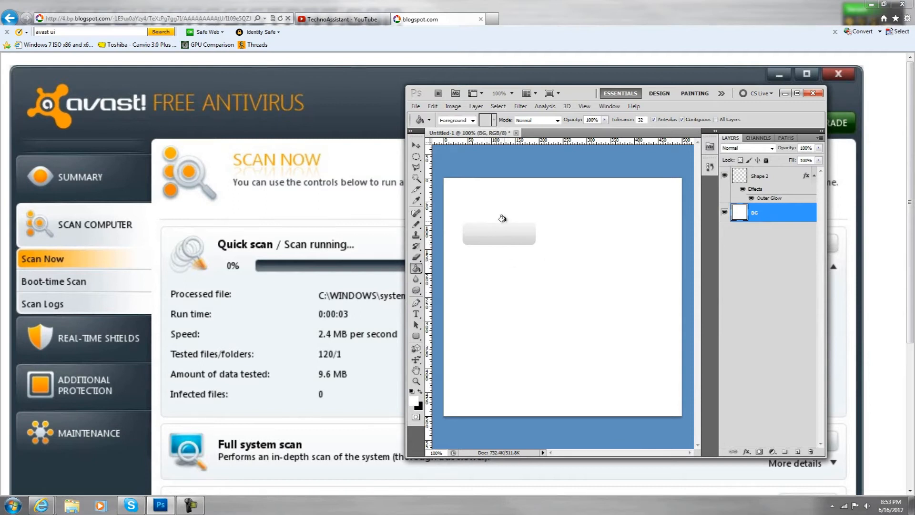
- Fill the BG layer with bright red and inspect the button's glow up close before returning to actual pixels
click(414, 402)
drag(734, 265, 811, 203)
click(854, 232)
click(555, 305)
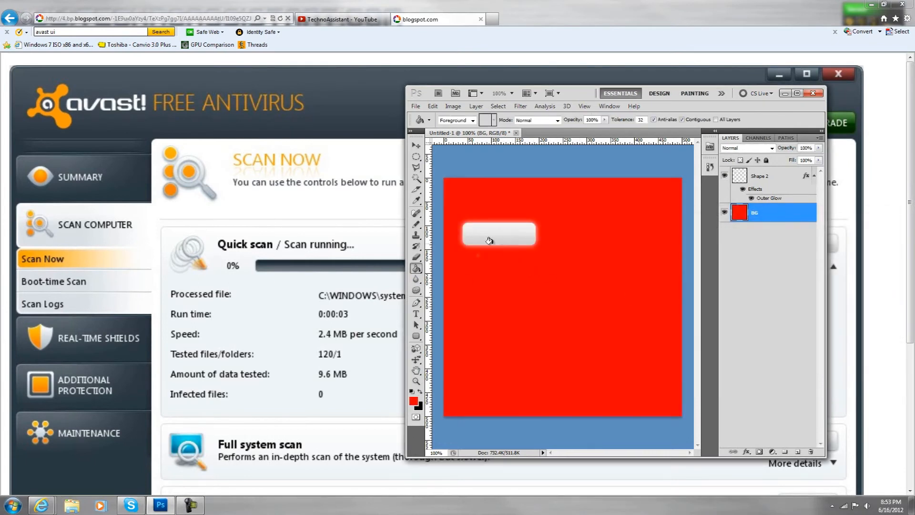
click(417, 381)
click(487, 213)
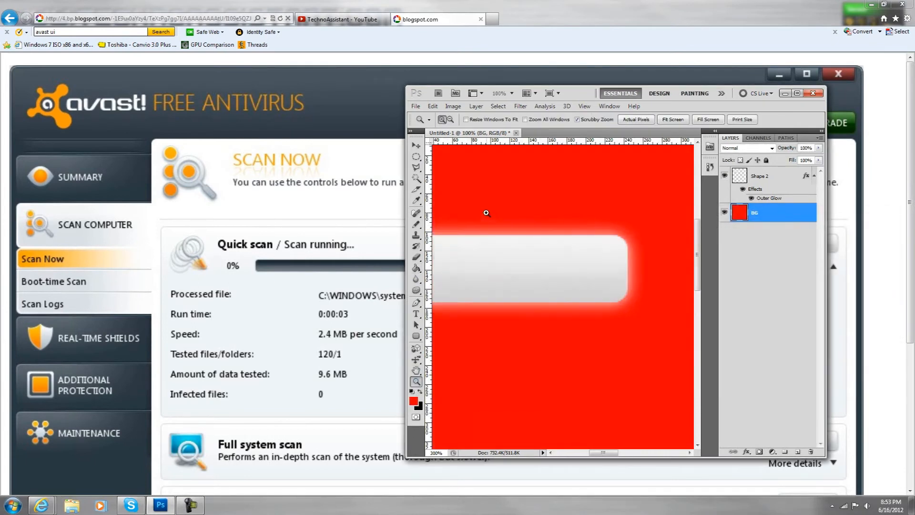
click(488, 217)
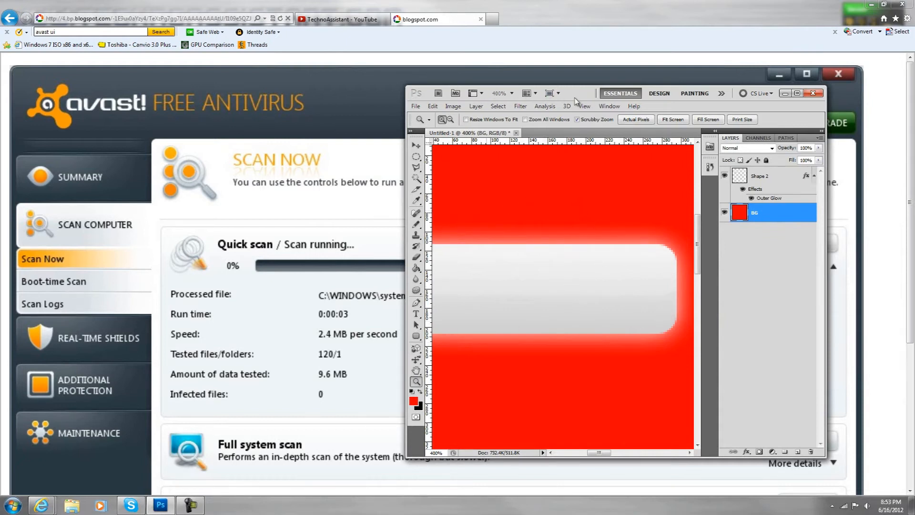
click(627, 121)
- Uncover the reference Stop button and draw a small square with the Rectangle Tool near the grey button's left end
drag(583, 93, 867, 128)
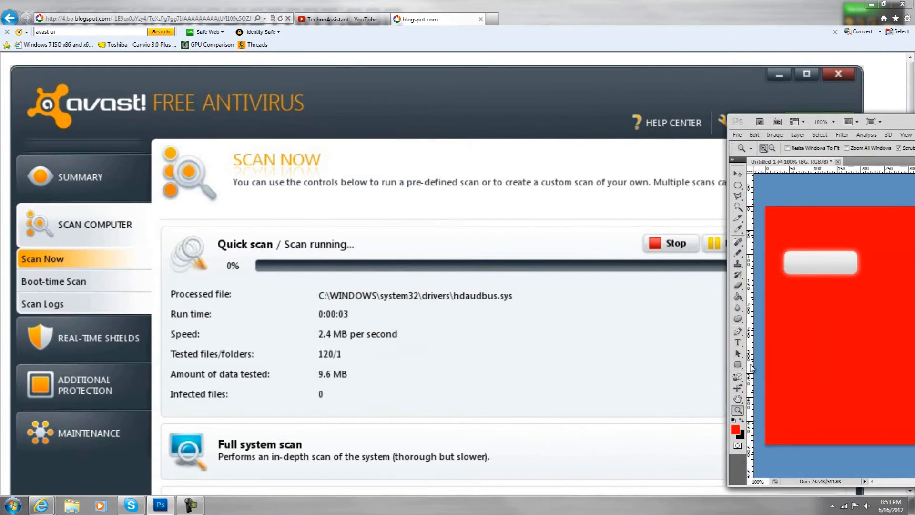
click(738, 365)
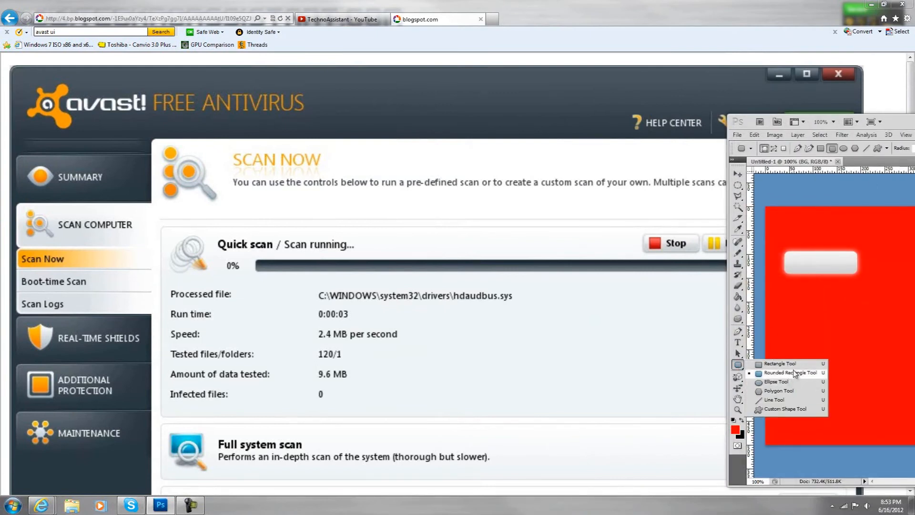
click(781, 364)
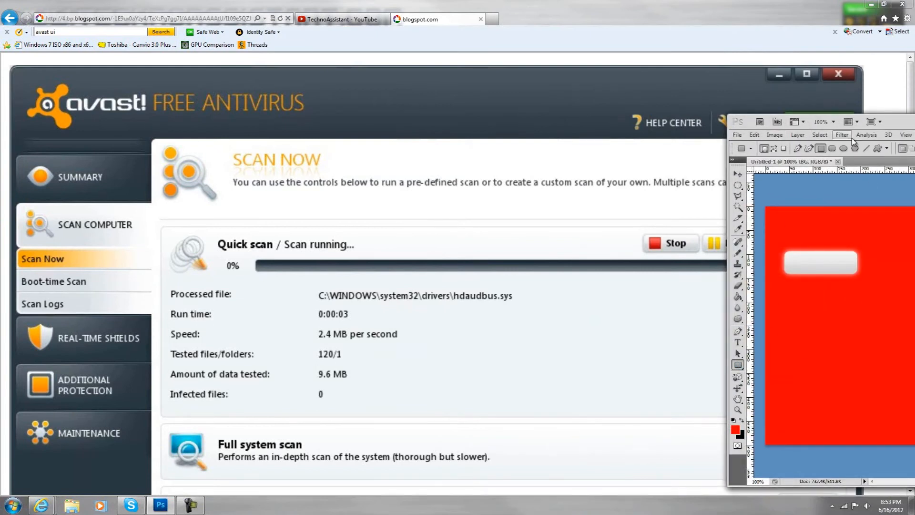
drag(905, 123, 895, 127)
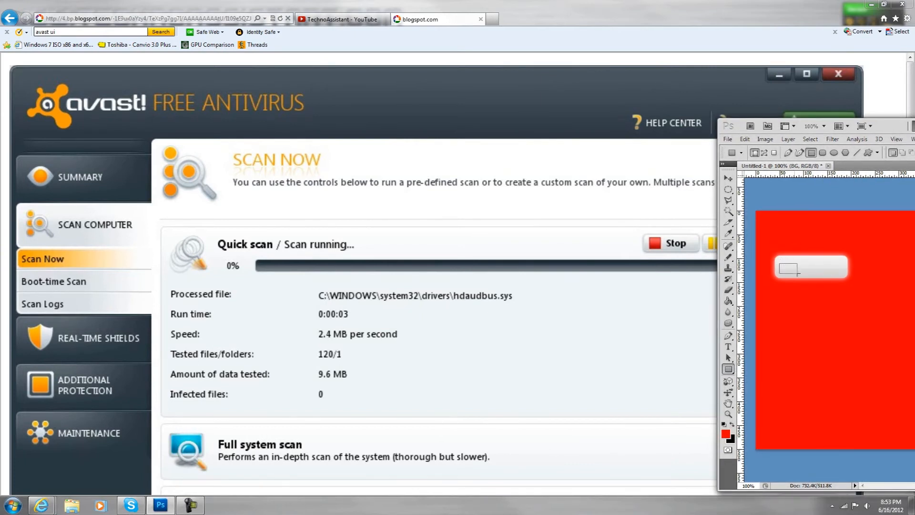
drag(794, 273, 784, 262)
drag(804, 276, 803, 276)
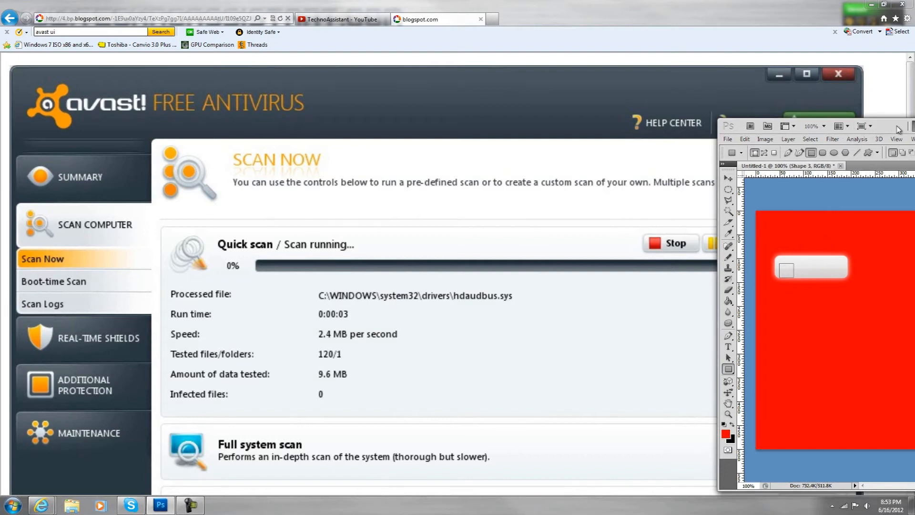
- Bring the full layer list into view and move the small square up to centre it vertically in the button
drag(891, 126, 687, 120)
drag(906, 242, 900, 210)
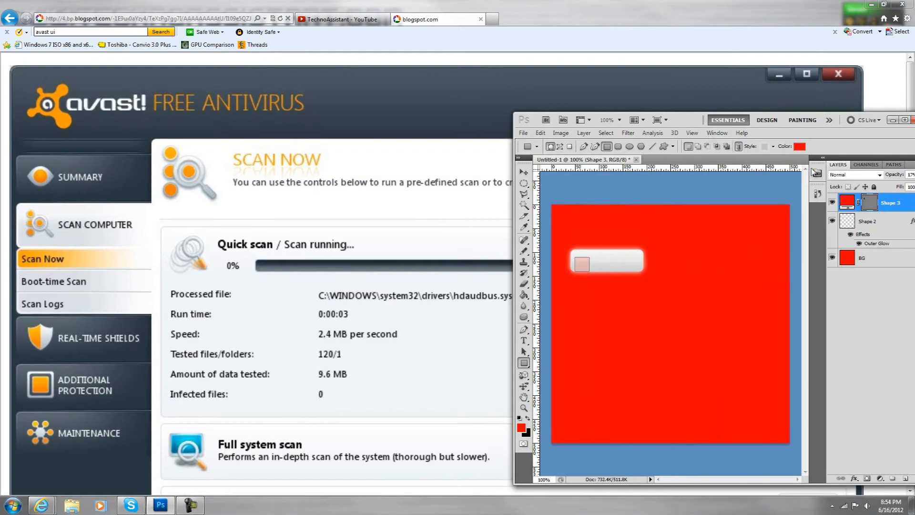
key(v)
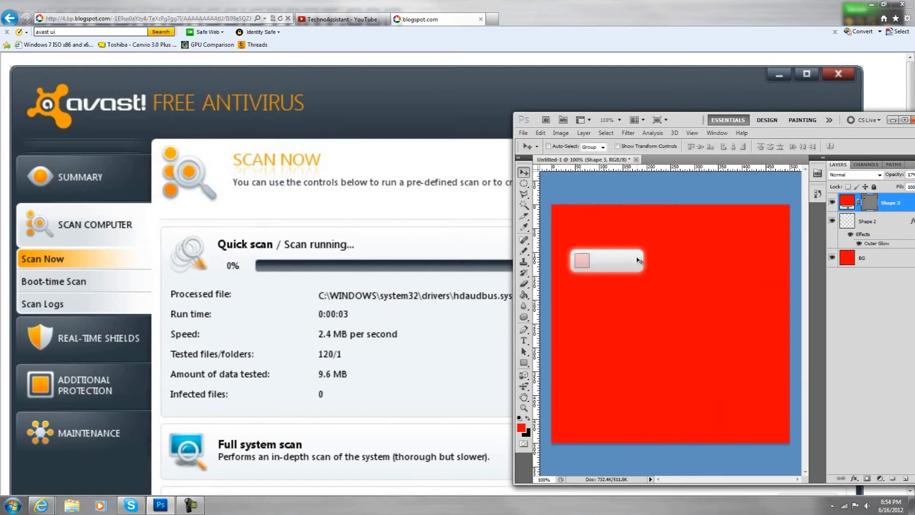
- Add a Gradient Overlay to the Shape 3 square, open its gradient for editing and check the reference Stop icon
click(584, 133)
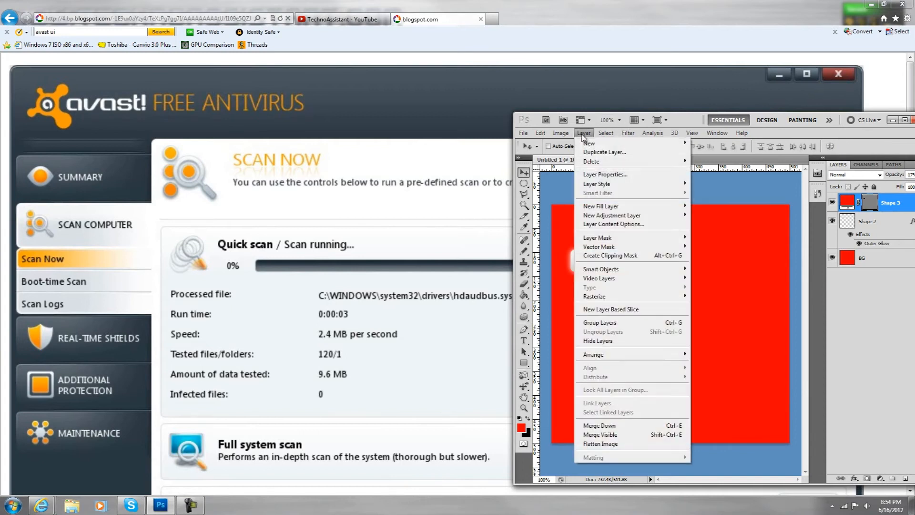
mouse_move(615, 187)
click(719, 259)
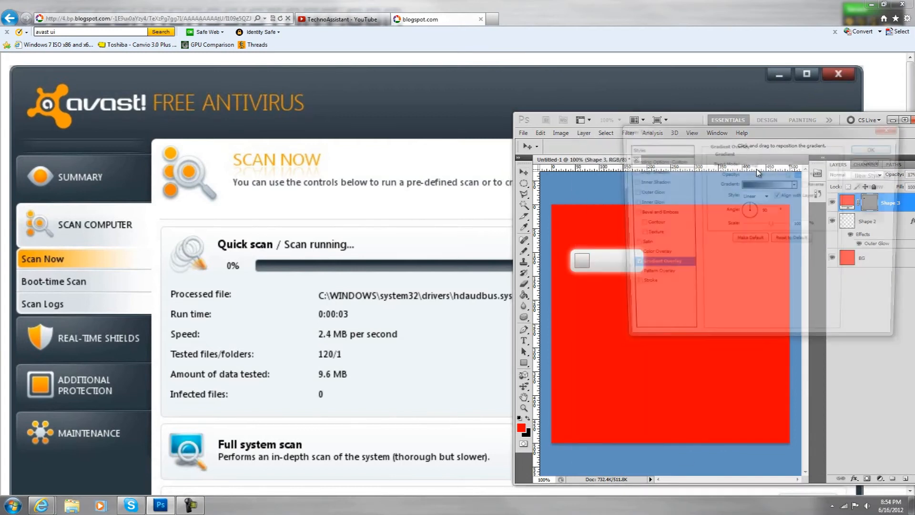
click(778, 184)
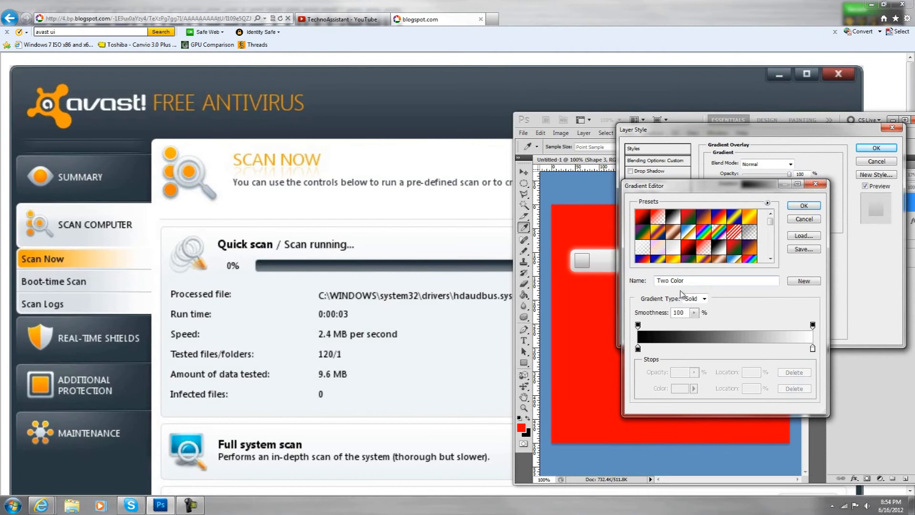
key(alt+Tab)
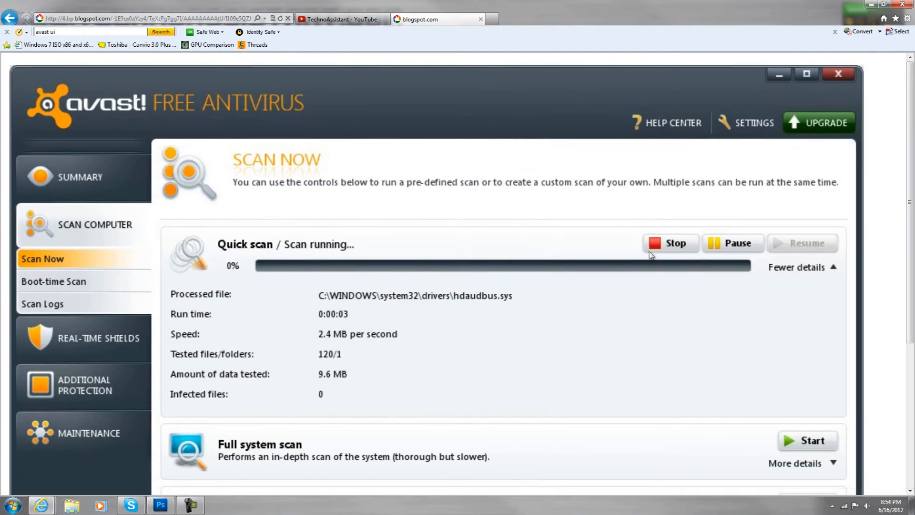
click(161, 505)
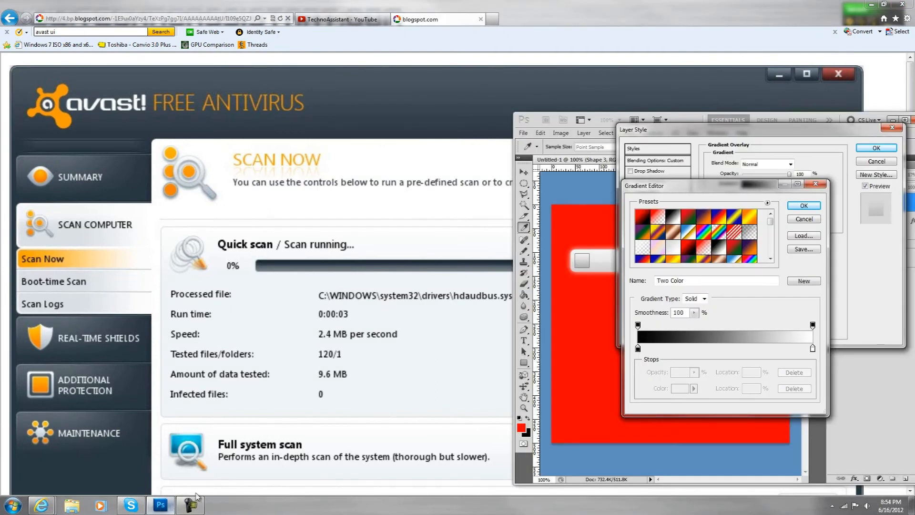
- Set the square's gradient to run from light red to bright red fd0202 and apply the overlay
double_click(638, 349)
mouse_move(756, 250)
mouse_down()
mouse_move(748, 239)
mouse_move(712, 231)
mouse_up()
click(858, 232)
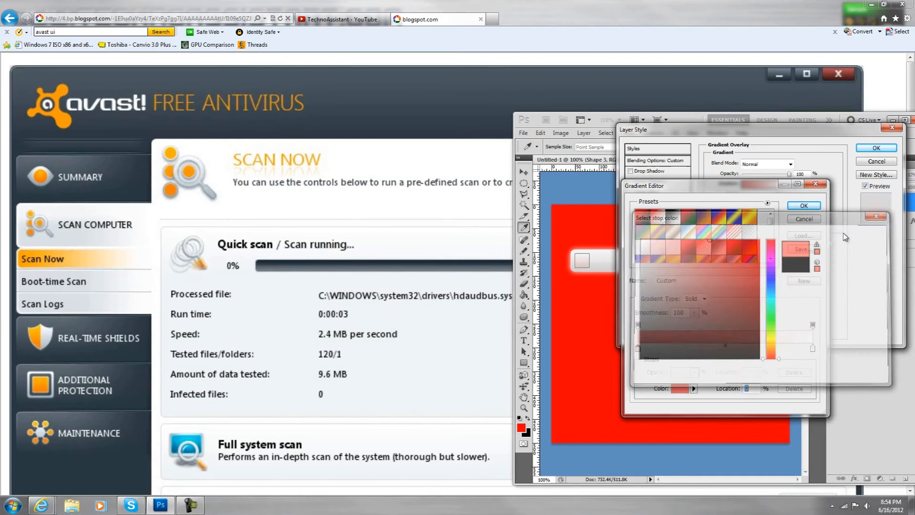
double_click(812, 349)
drag(751, 248, 761, 242)
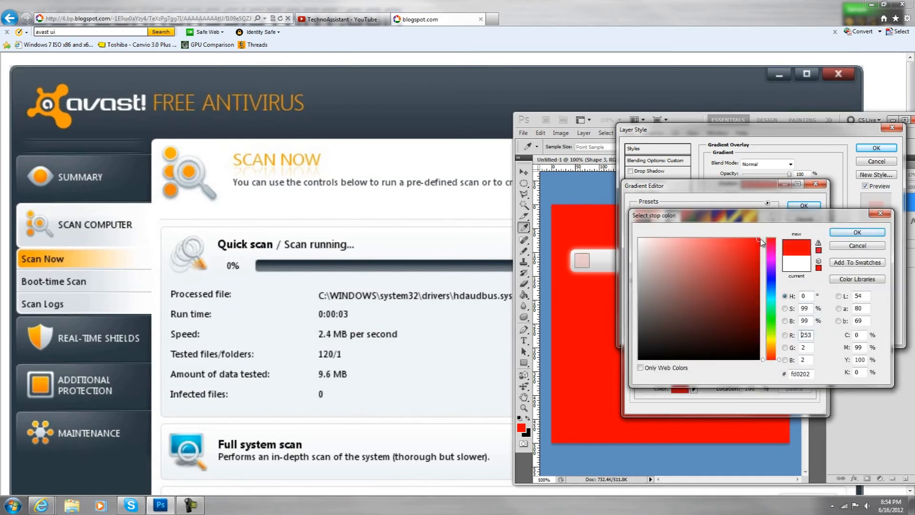
click(857, 232)
click(804, 205)
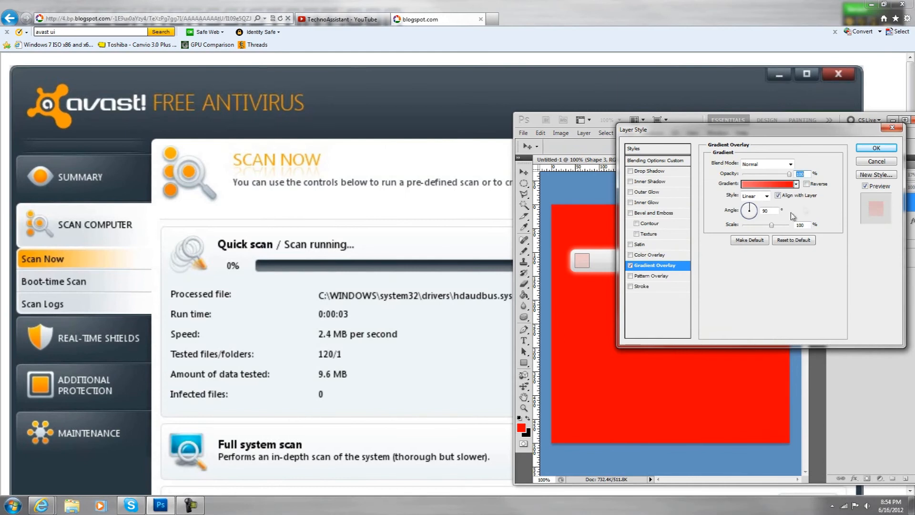
click(877, 148)
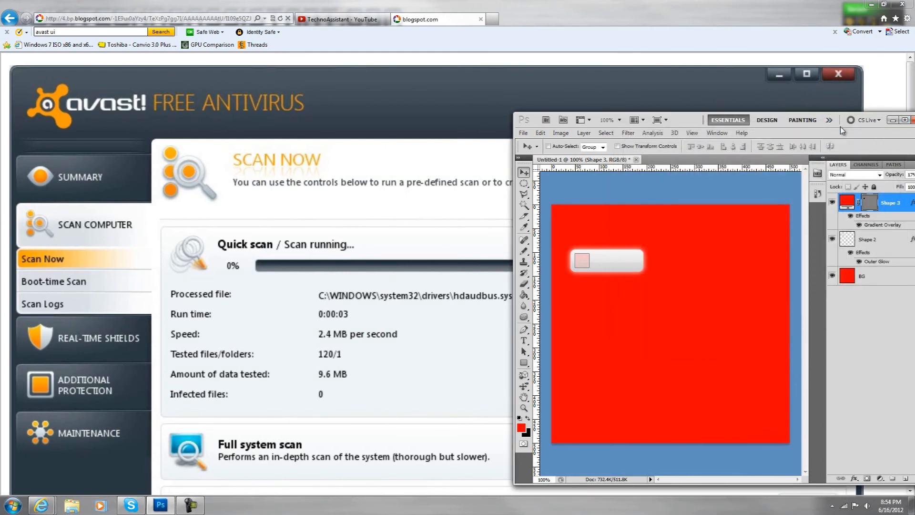
- Raise the Shape 3 layer's opacity to 100%
drag(838, 129, 726, 131)
click(815, 177)
drag(778, 190, 908, 199)
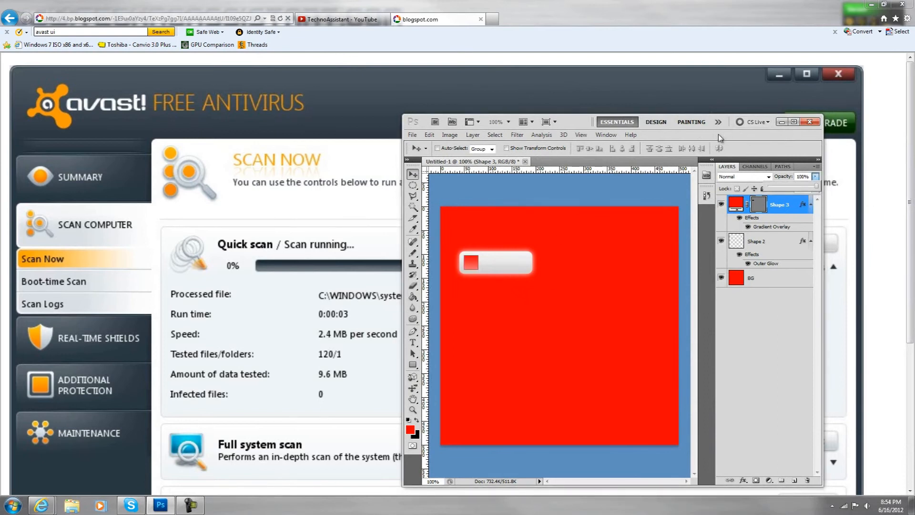
- Uncover the reference Stop button and open the Gradient Overlay settings of the Shape 3 square
drag(583, 125, 805, 165)
click(811, 173)
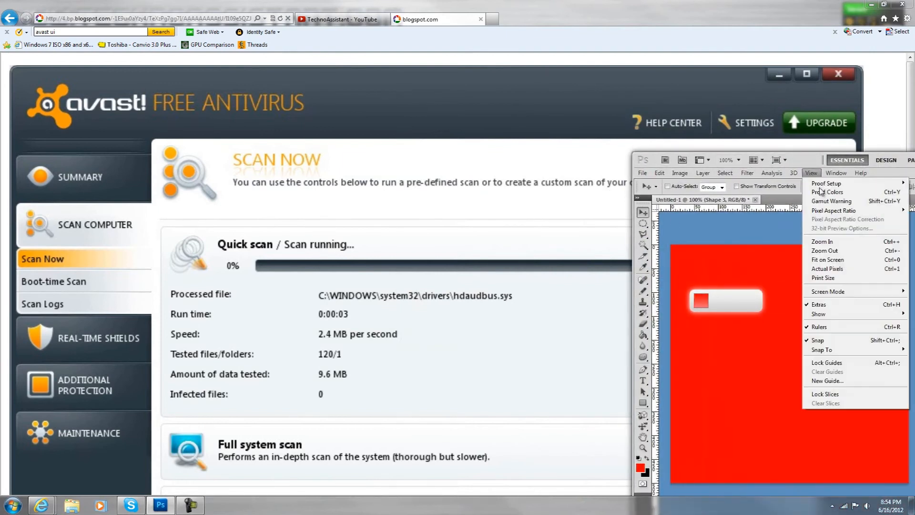
drag(802, 163, 854, 194)
click(754, 205)
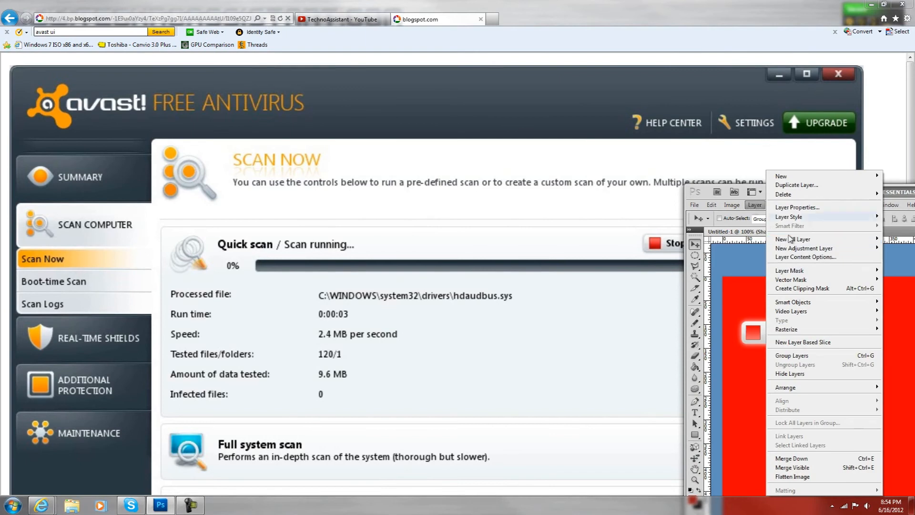
mouse_move(806, 217)
click(718, 293)
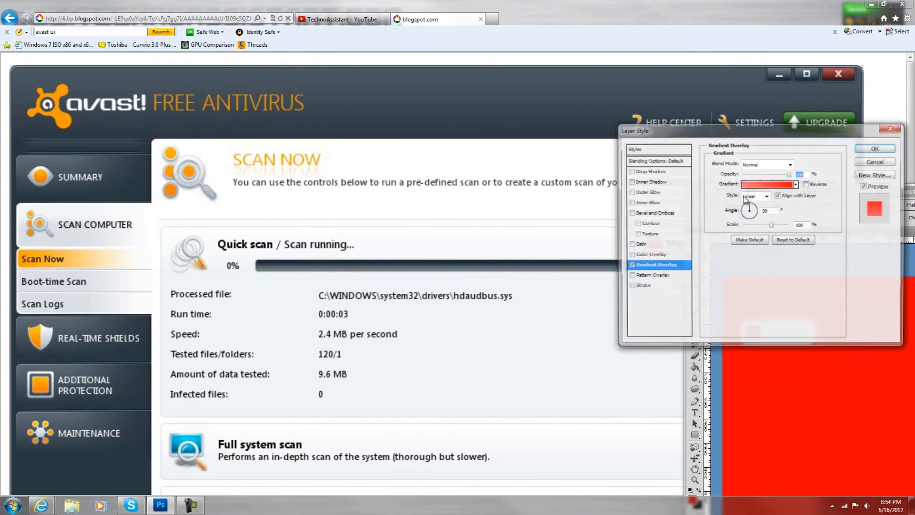
drag(794, 134, 854, 154)
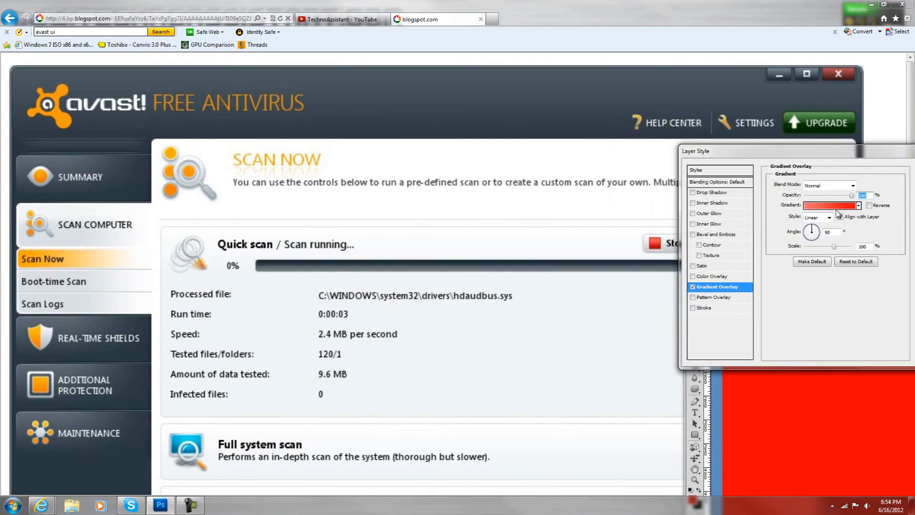
- Change the square's overlay gradient to run from bright red to dark red bd0000 and apply it
click(839, 206)
double_click(638, 349)
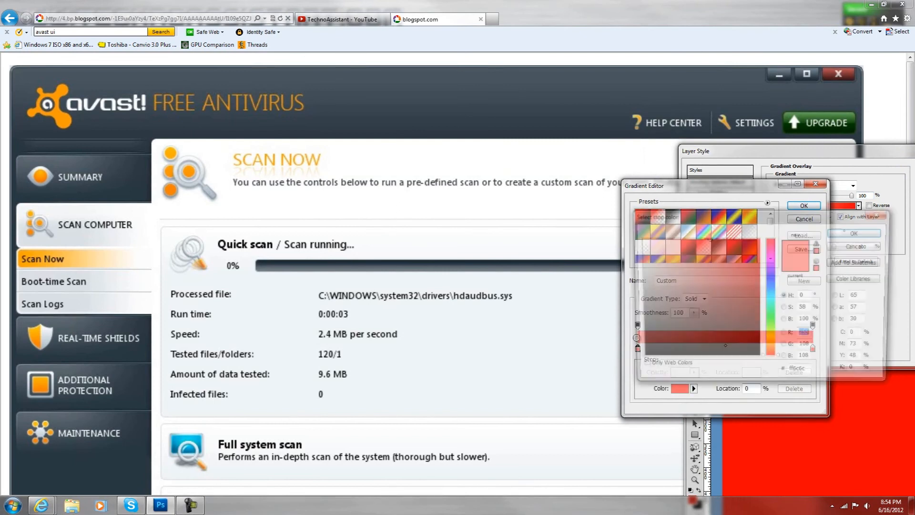
click(863, 232)
double_click(816, 353)
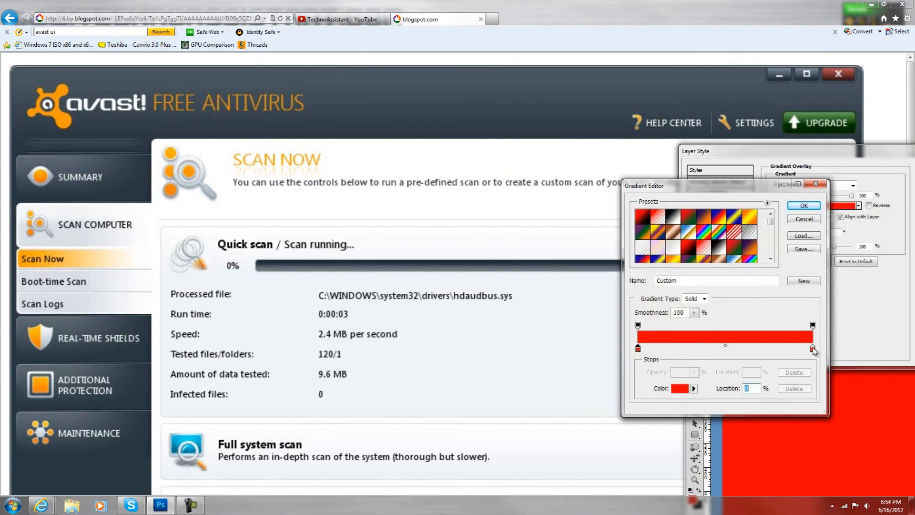
mouse_move(771, 221)
mouse_down()
mouse_move(905, 261)
mouse_move(731, 286)
mouse_move(723, 332)
mouse_up()
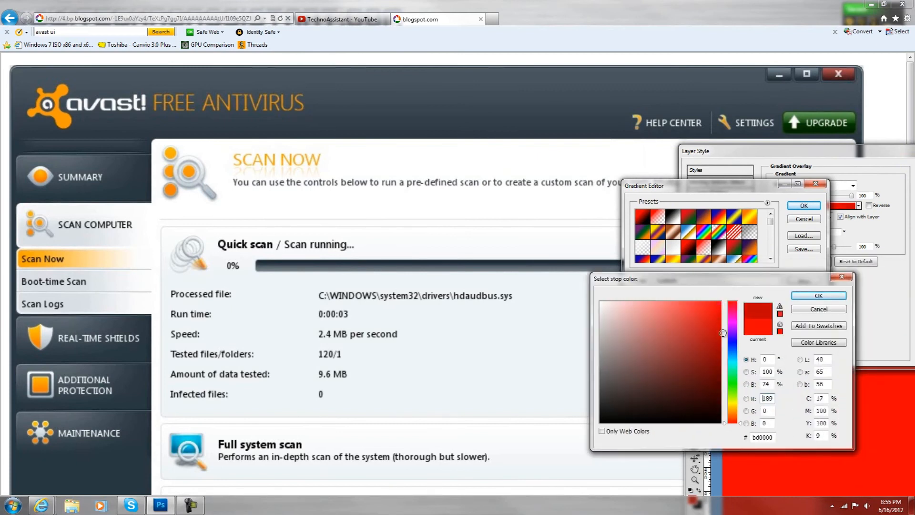
click(818, 296)
click(804, 206)
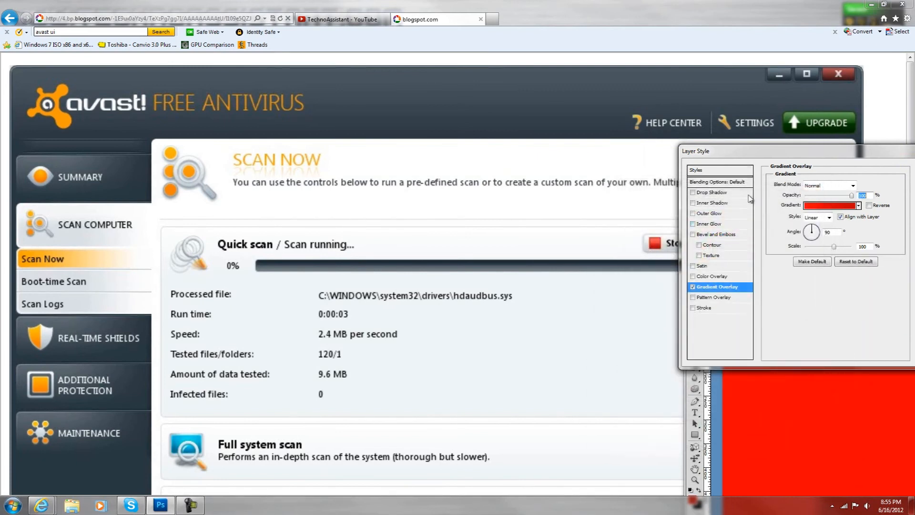
key(Return)
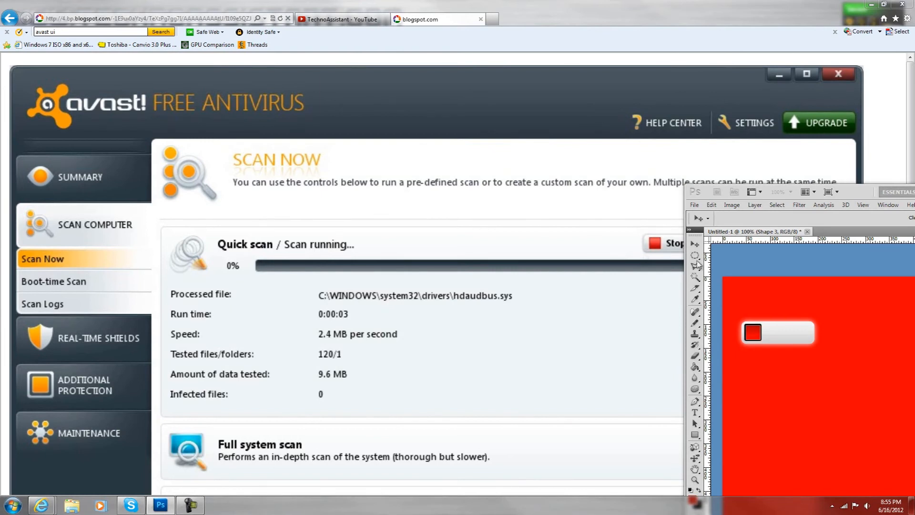
- Add a Stroke effect to the square, positioned Inside with a size of 1 px
drag(914, 251, 303, 178)
click(259, 331)
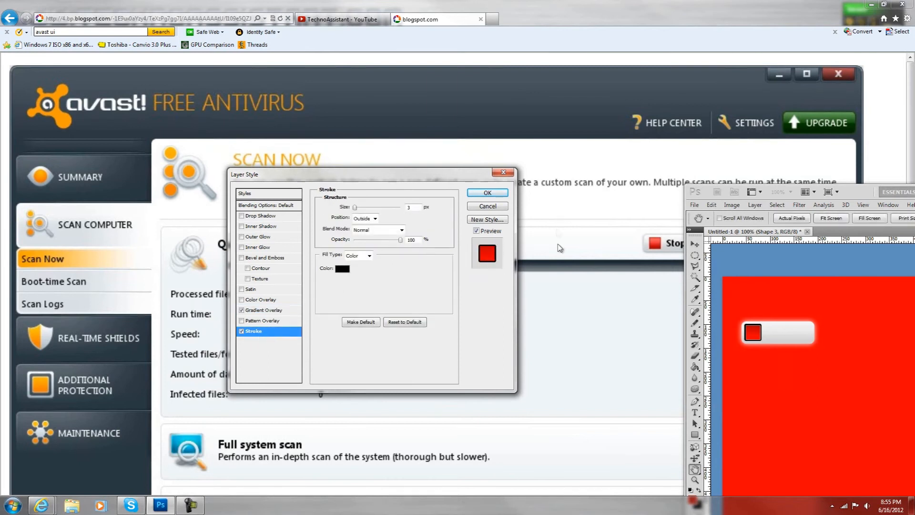
click(363, 219)
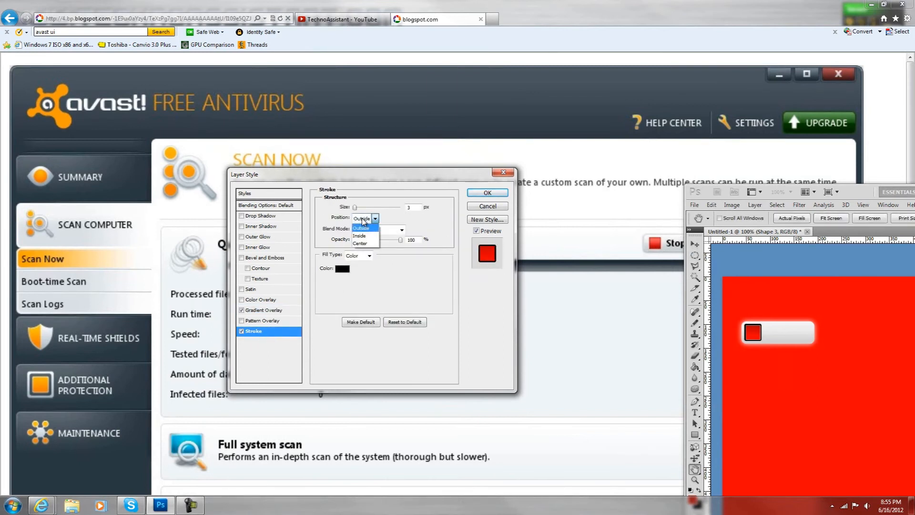
click(367, 227)
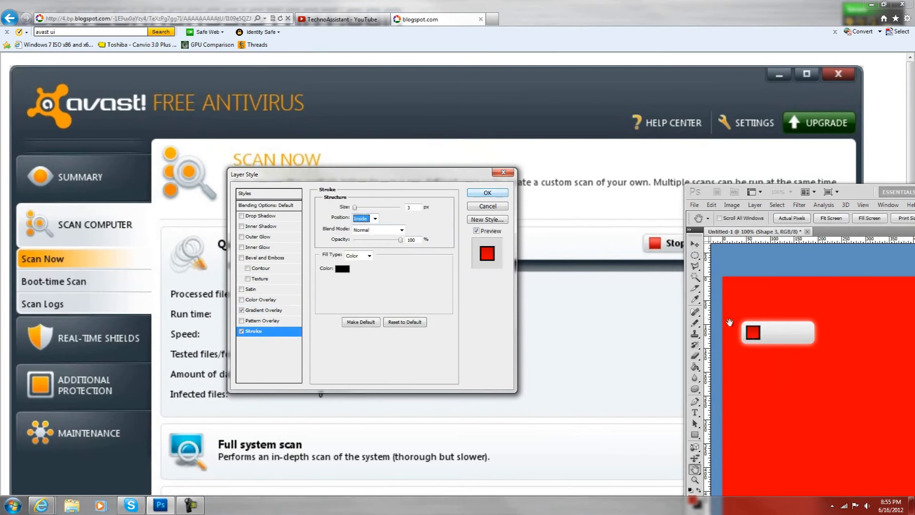
click(415, 207)
text(1)
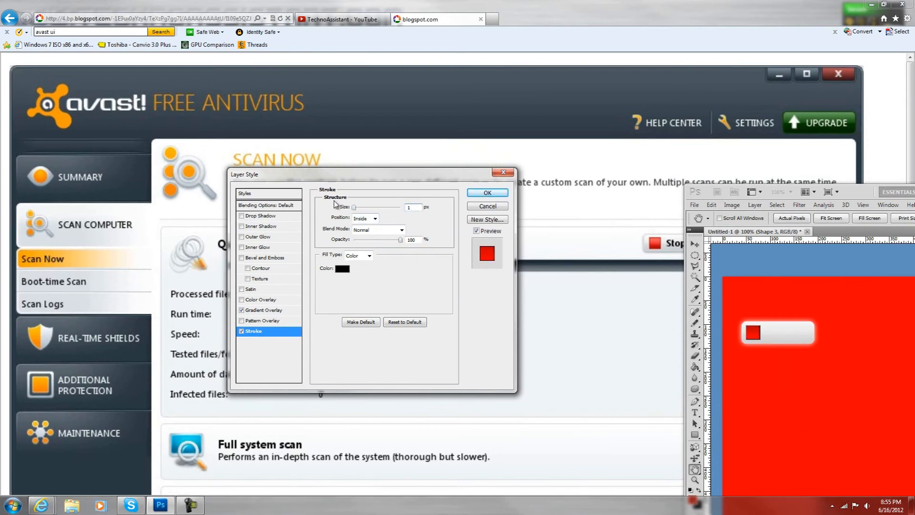
- Set the square's stroke to dark red 990000, 2 px wide, at about 60% opacity, and apply it
click(342, 268)
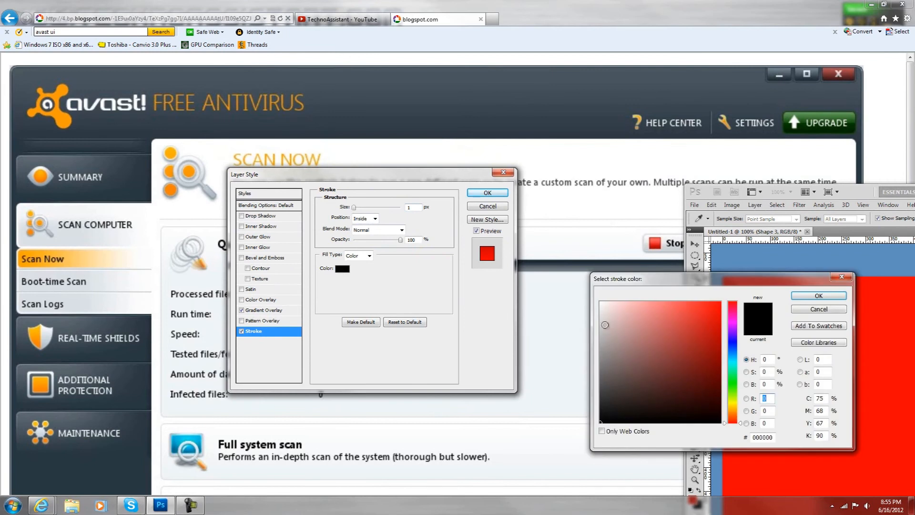
drag(720, 324, 721, 350)
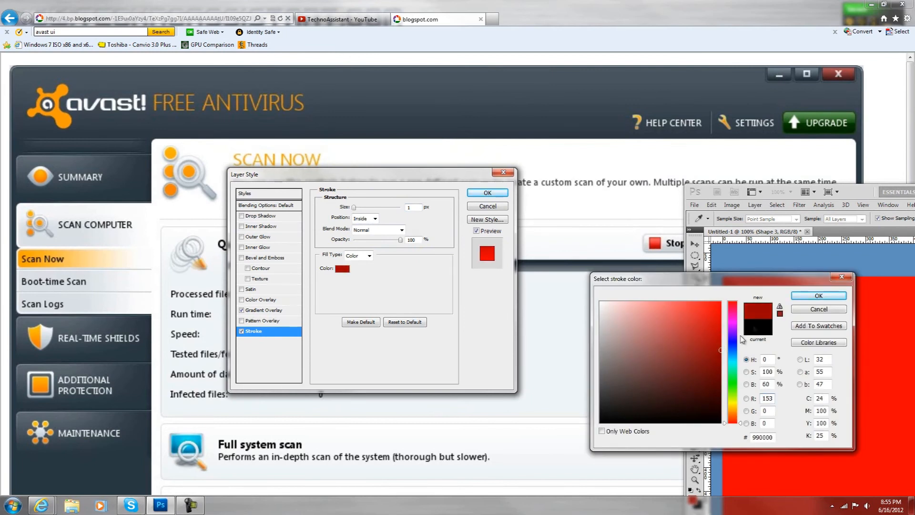
click(819, 295)
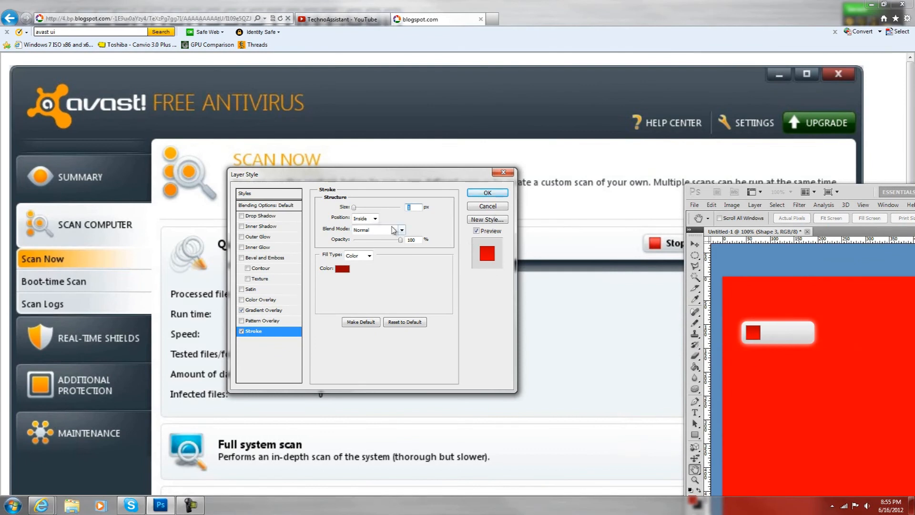
text(2)
drag(400, 241, 383, 240)
click(482, 195)
- Add the text Stop in black on the button, beside the red square
drag(876, 187, 802, 284)
drag(906, 293, 850, 184)
key(t)
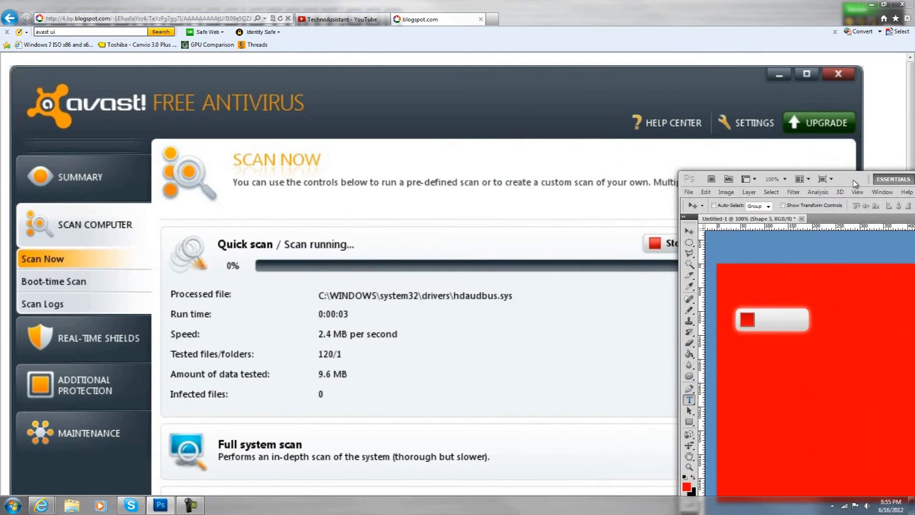
drag(859, 183, 701, 110)
click(522, 402)
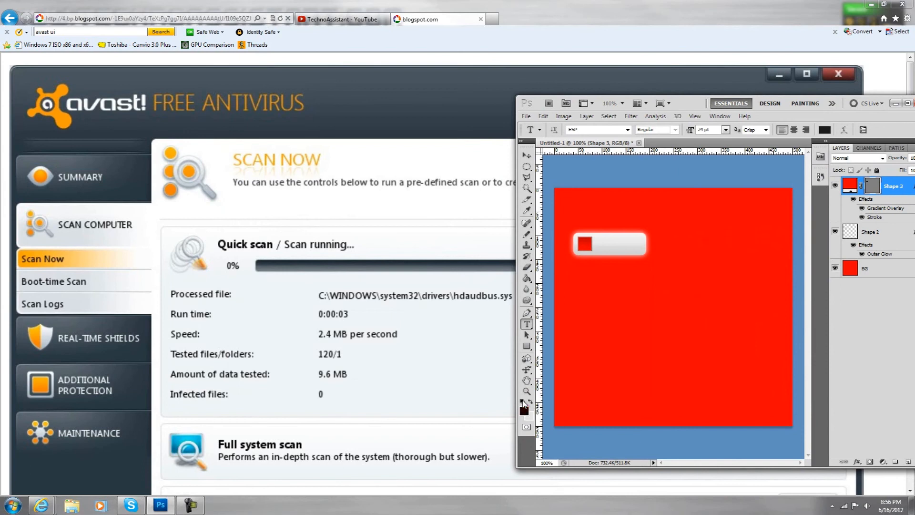
click(600, 243)
text(STOP)
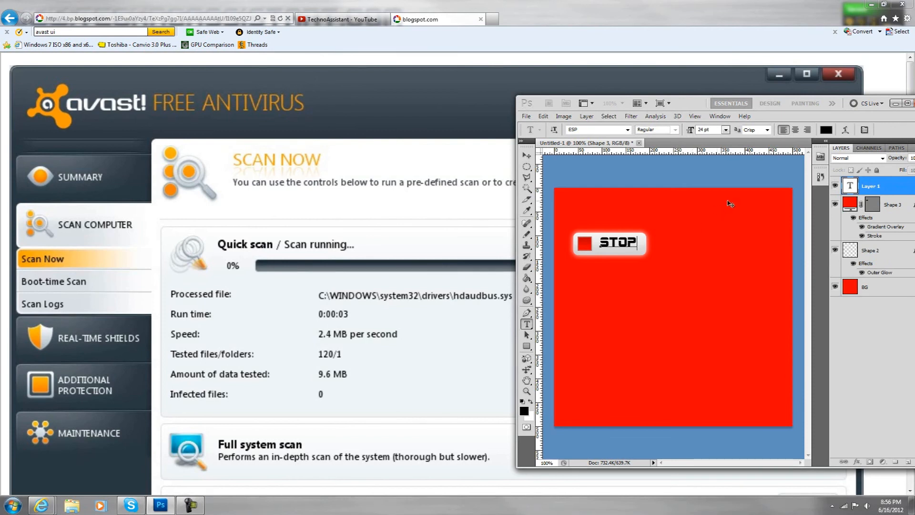
- Select all of the Stop text and change its font to Arial
key(ctrl)
key(ctrl+a)
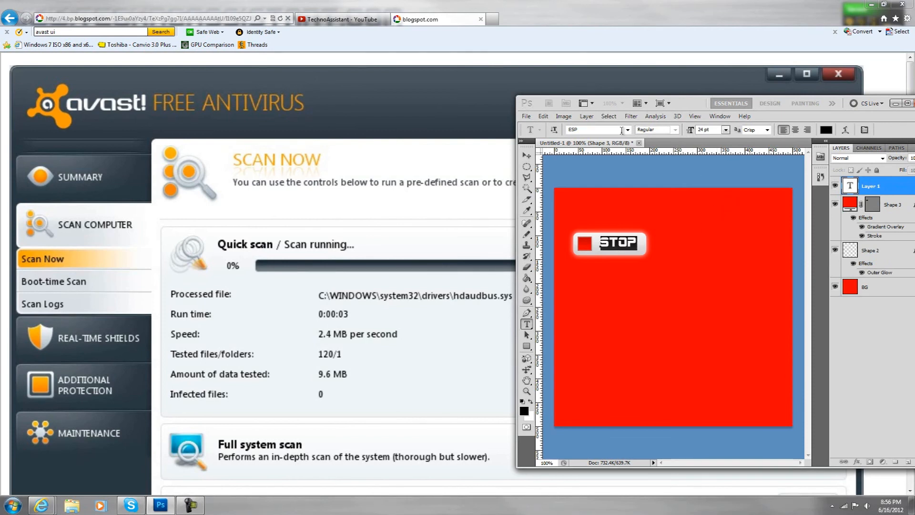
click(628, 130)
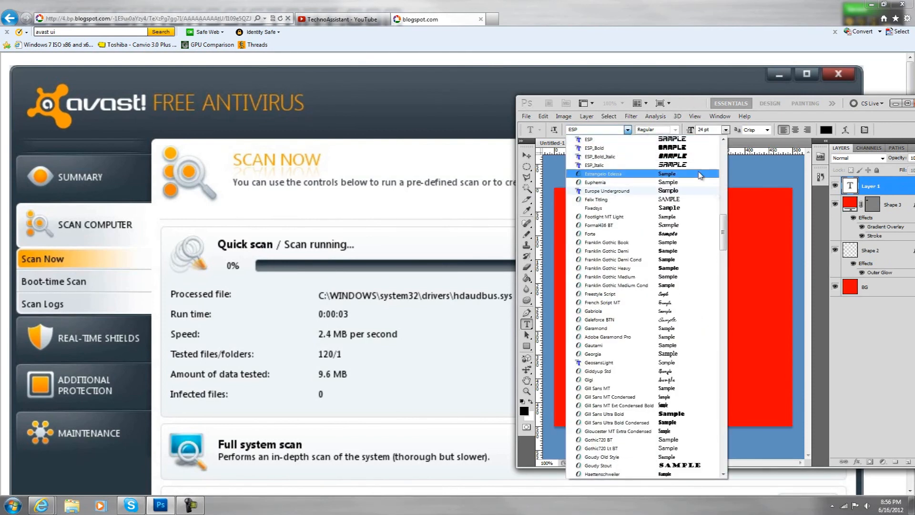
drag(722, 237, 707, 134)
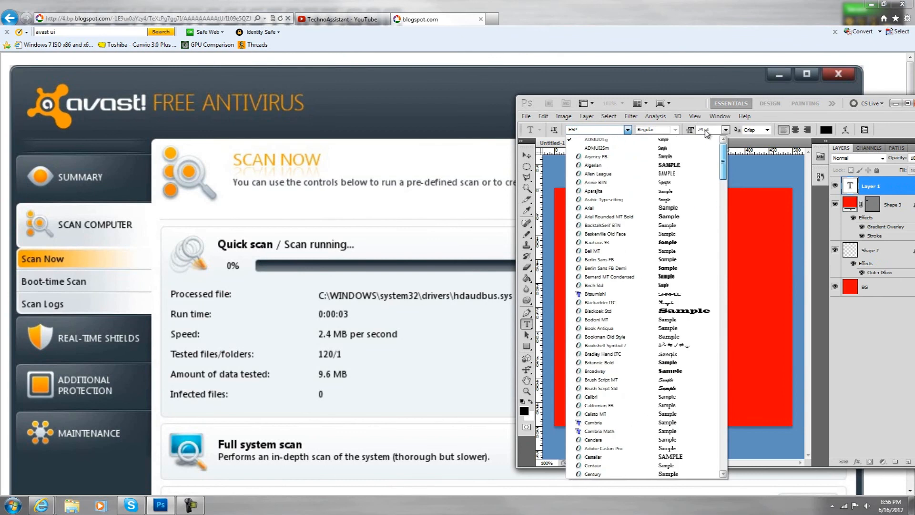
click(610, 208)
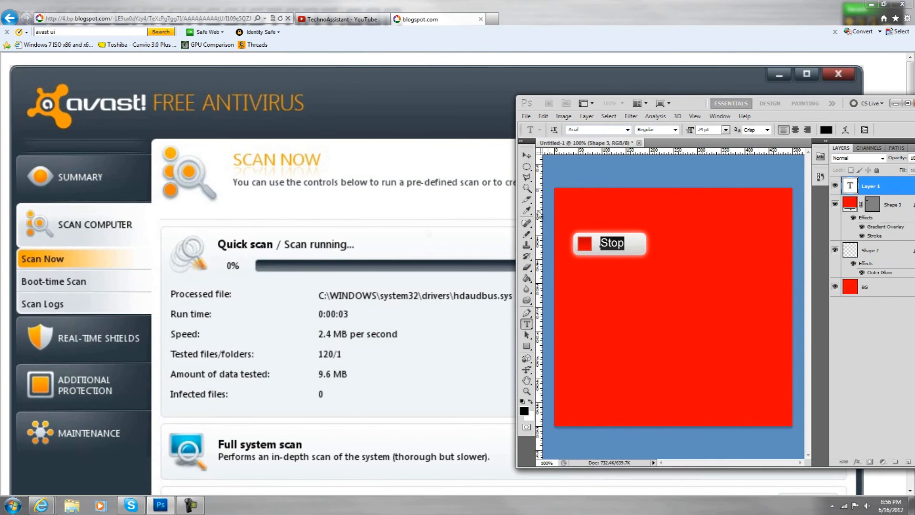
- Switch to the browser and examine the reference avast scan page with its Stop button
click(438, 421)
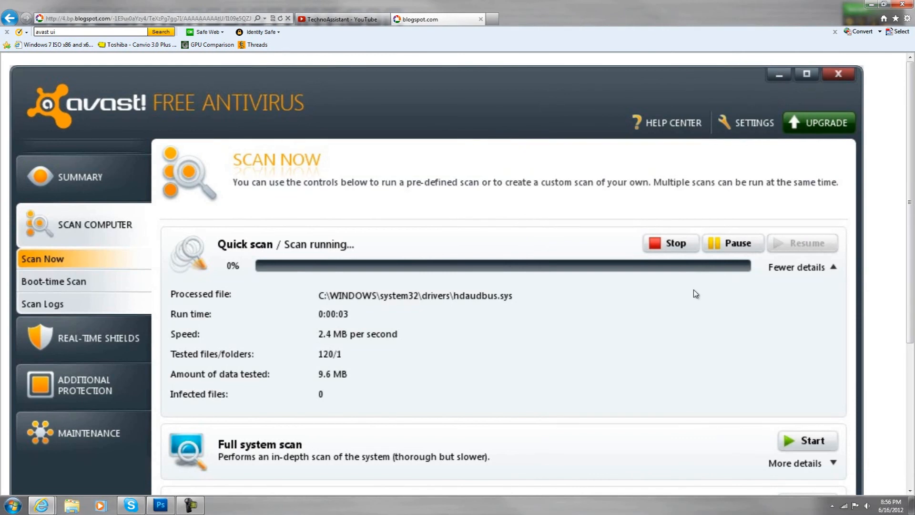
scroll(279, 413, down, 1)
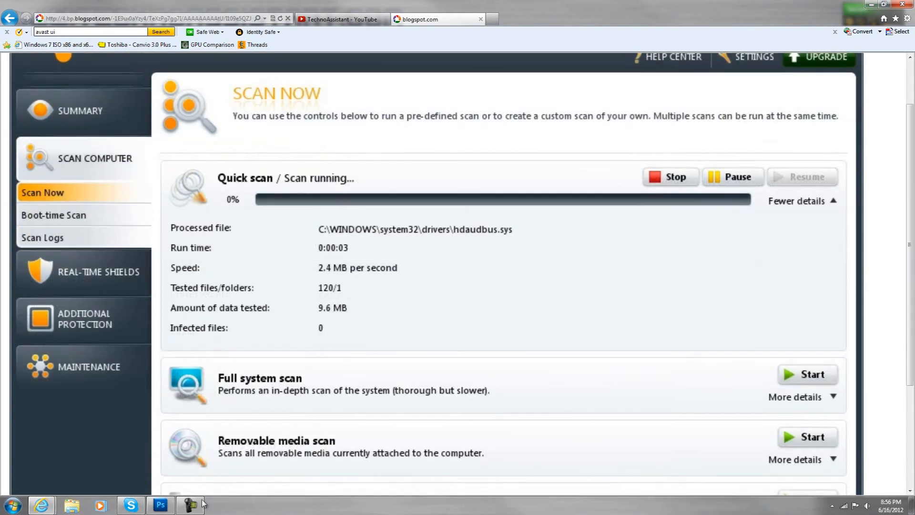